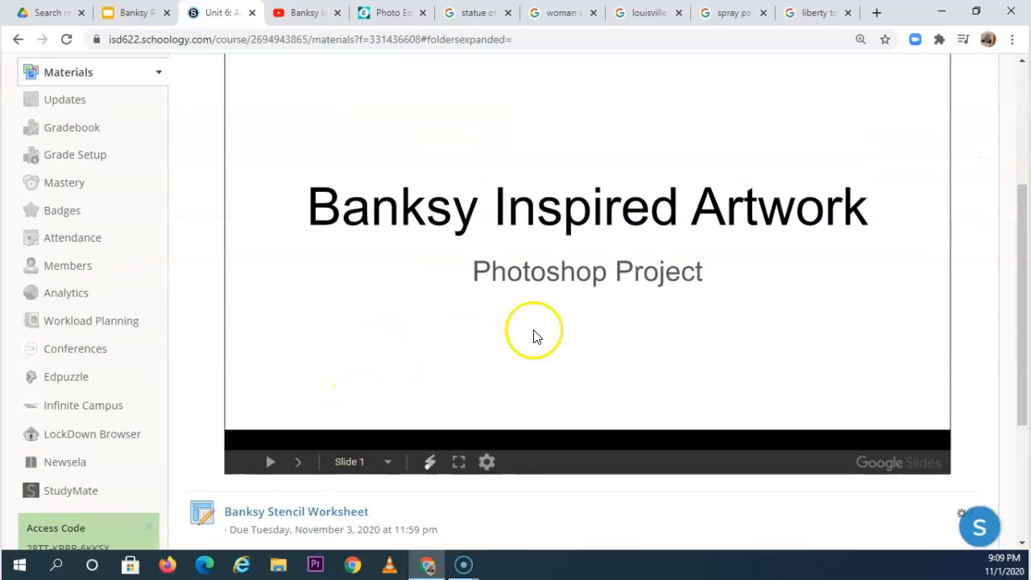
Step: Page through the embedded Banksy Stencil Project slideshow from the title slide to slide 4
scroll(486, 292, "up", 3)
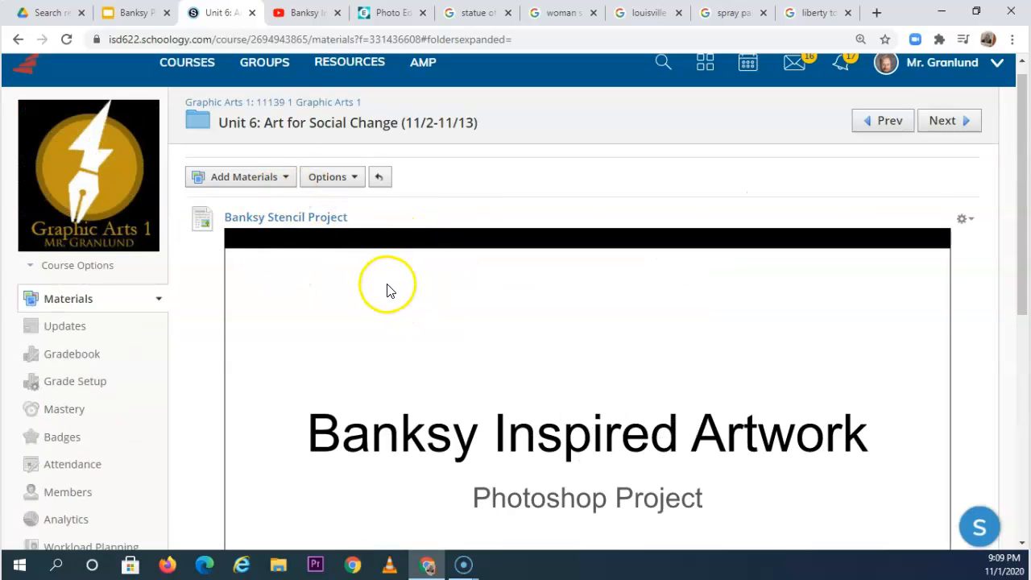
scroll(441, 304, "down", 1)
scroll(441, 303, "down", 2)
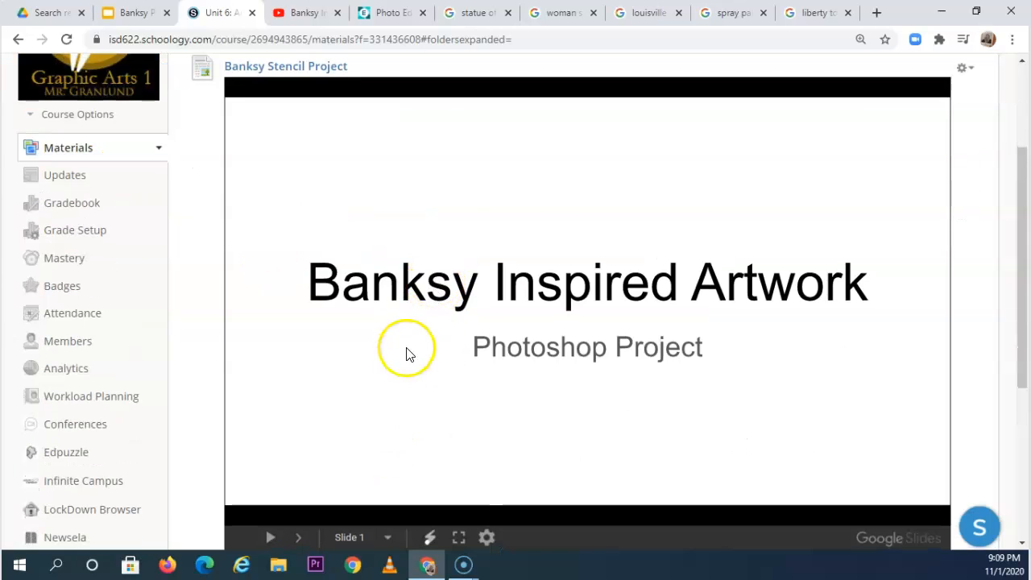
scroll(408, 352, "down", 3)
left_click(299, 312)
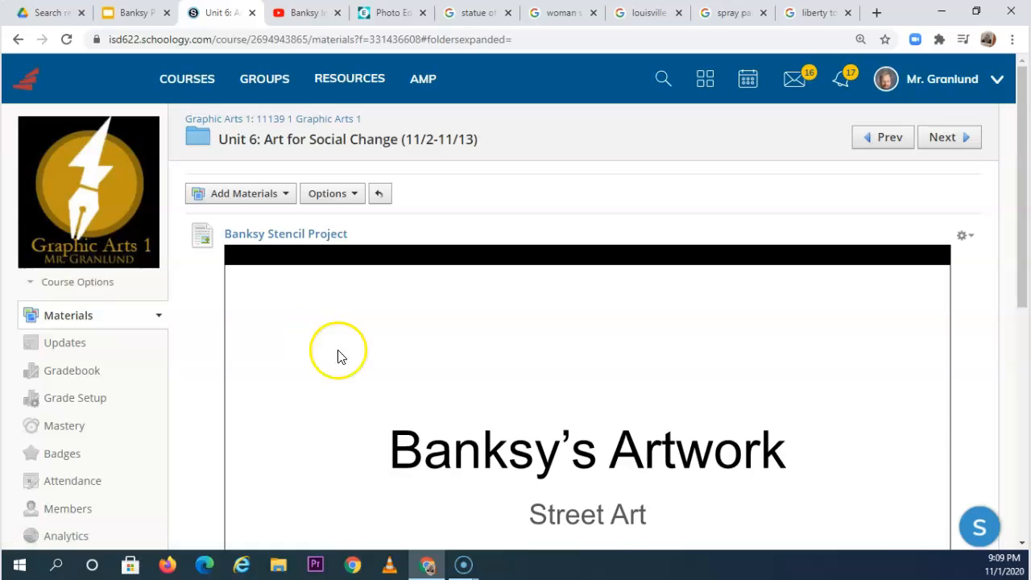
scroll(336, 354, "down", 5)
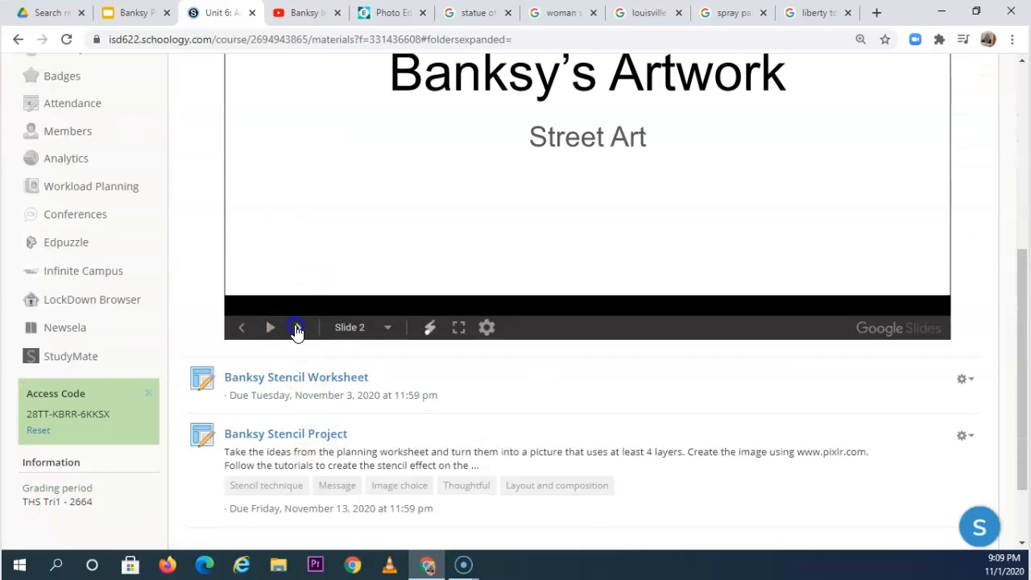
left_click(296, 328)
scroll(310, 324, "down", 2)
scroll(313, 323, "down", 3)
left_click(278, 247)
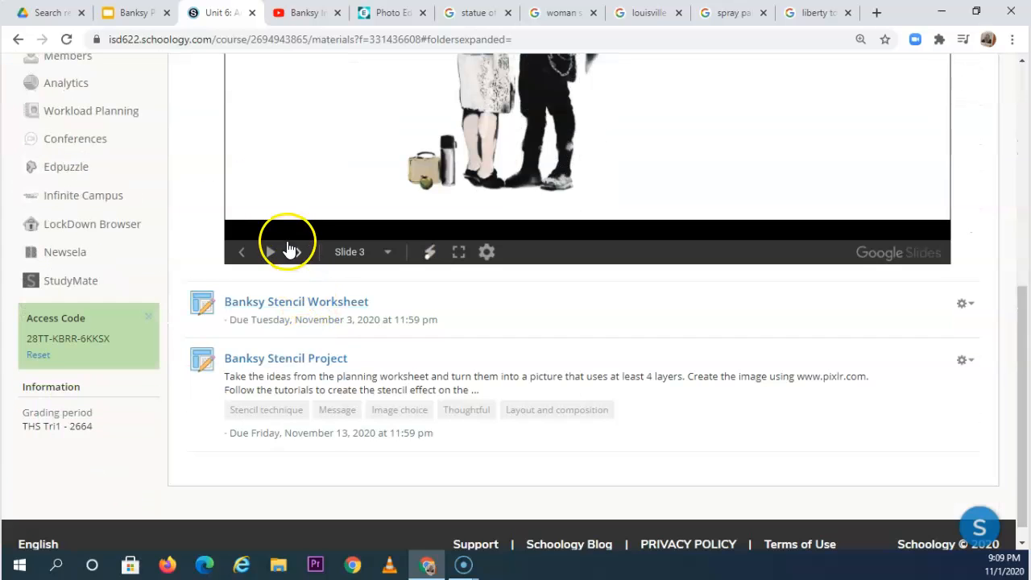
Step: Review the Banksy street art examples on slides 4 to 6 and advance to the slide with the artist's website
scroll(335, 292, "down", 3)
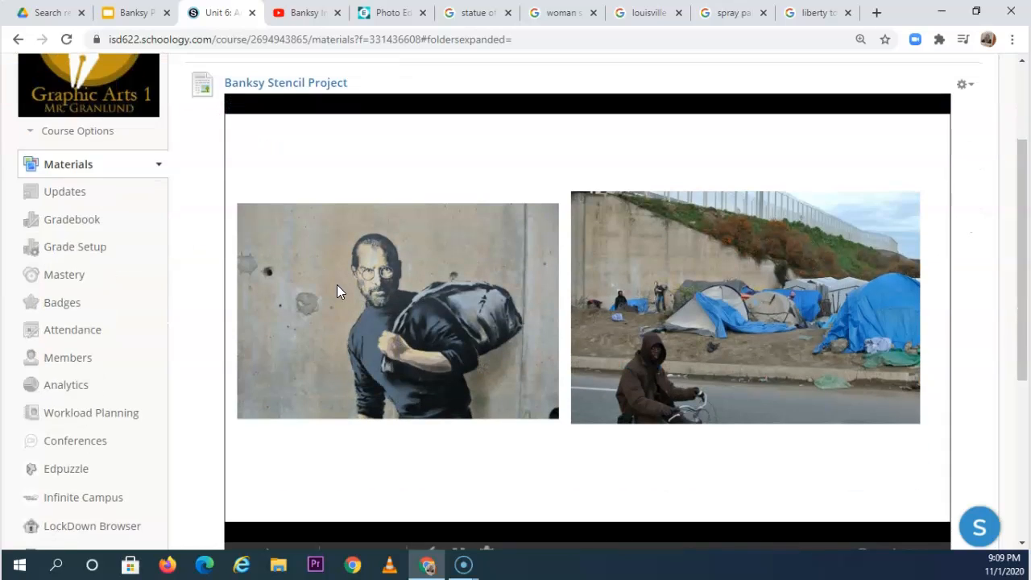
scroll(340, 287, "down", 2)
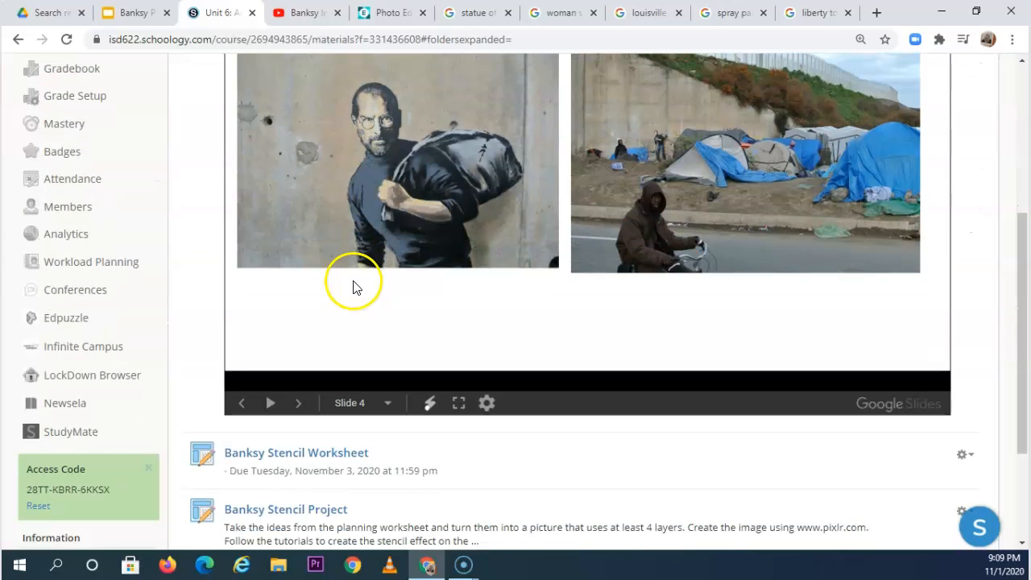
left_click(299, 402)
scroll(394, 325, "down", 2)
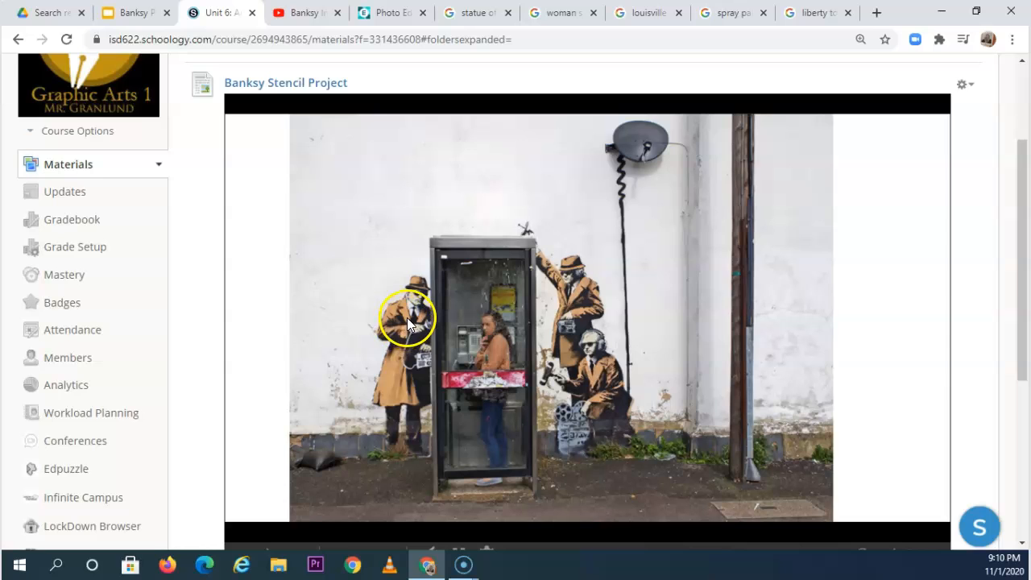
scroll(406, 317, "down", 1)
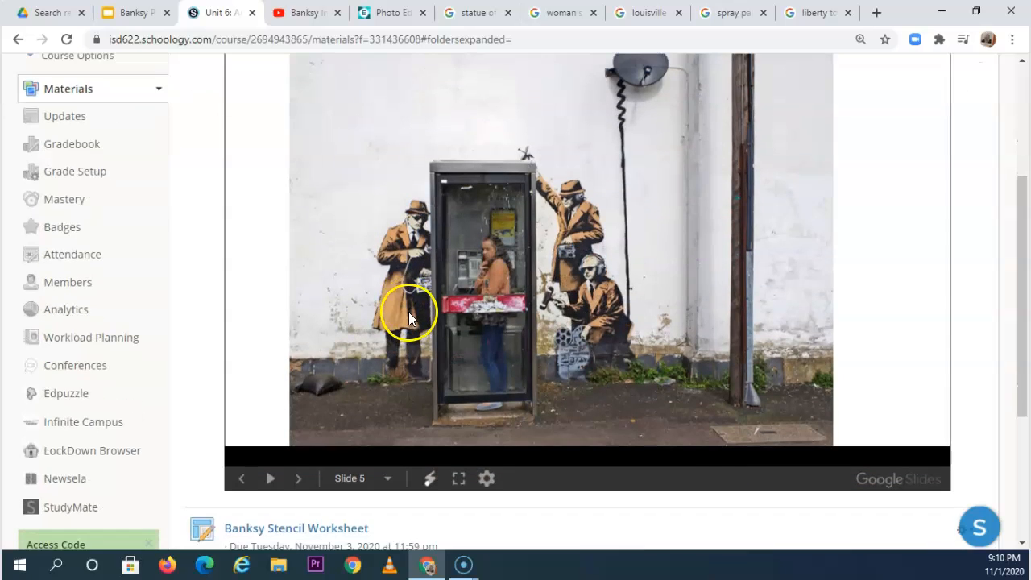
left_click(298, 482)
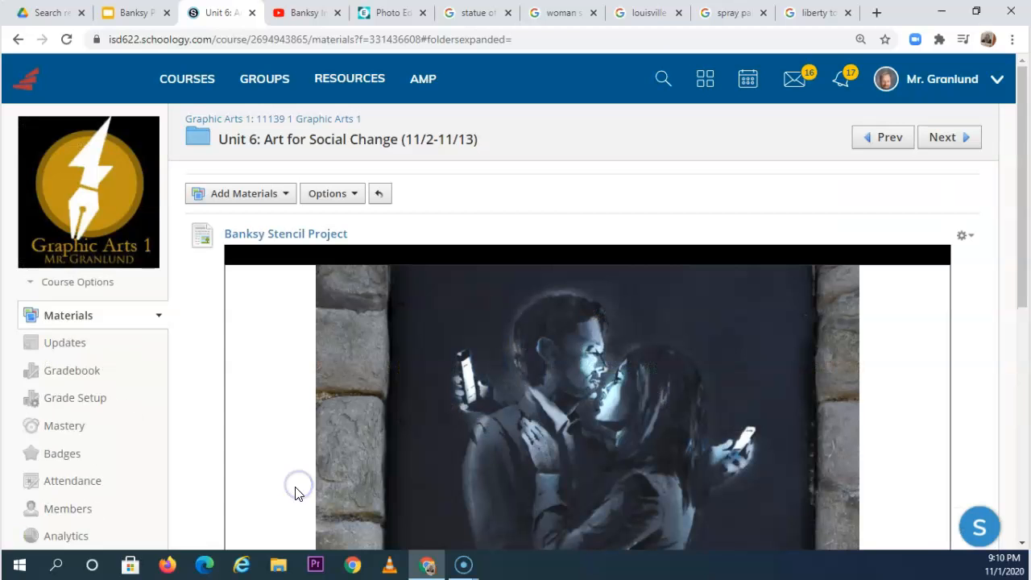
scroll(394, 429, "down", 1)
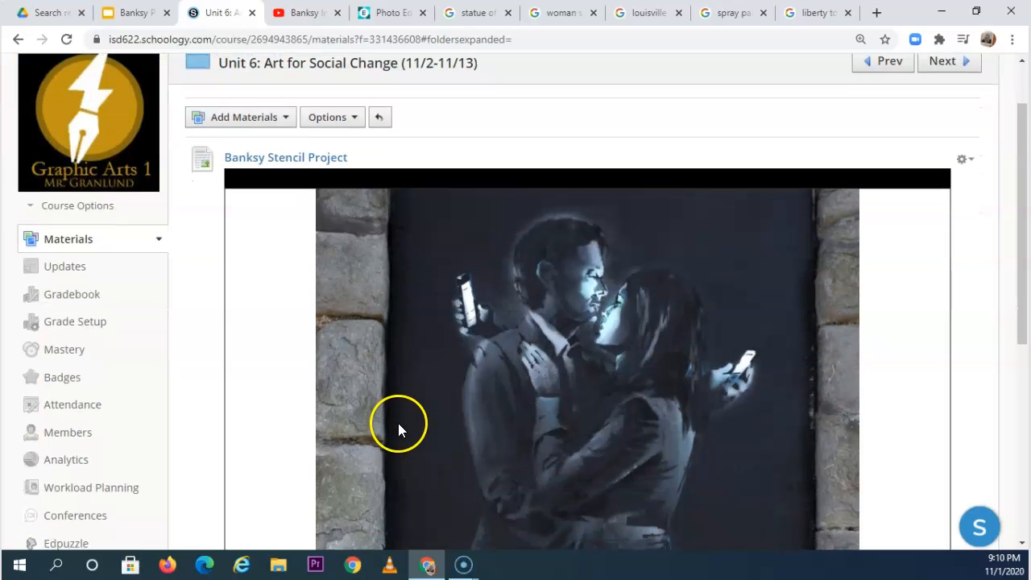
scroll(315, 479, "down", 3)
left_click(298, 403)
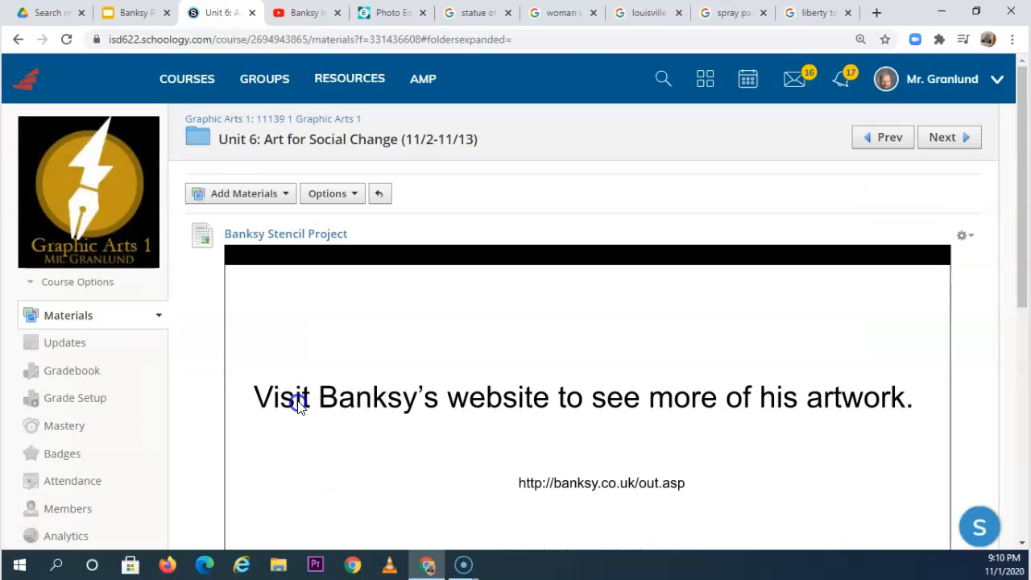
Step: Advance past the website slide and view the student examples up to slide 10
scroll(462, 362, "down", 2)
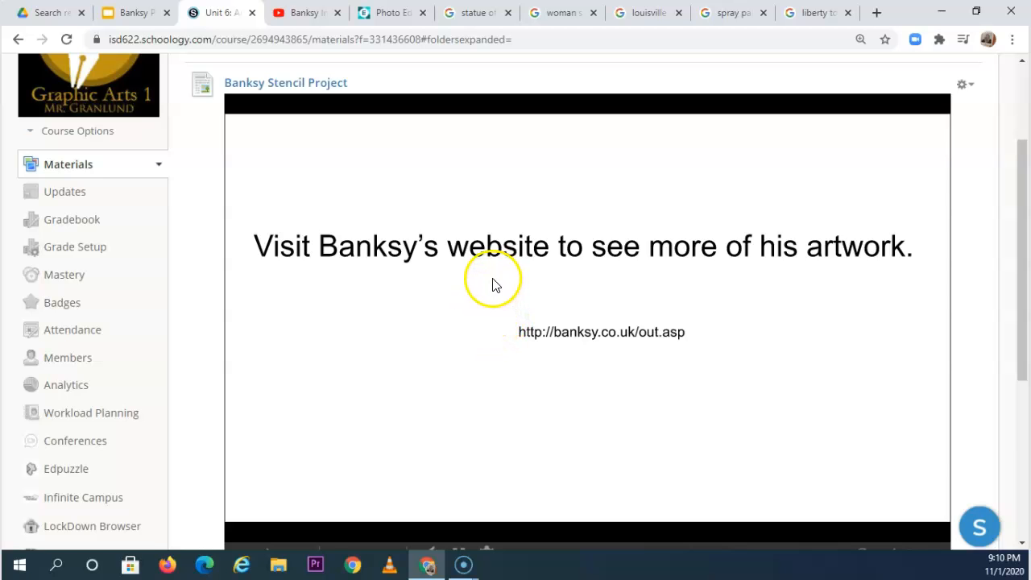
scroll(493, 283, "down", 2)
left_click(297, 406)
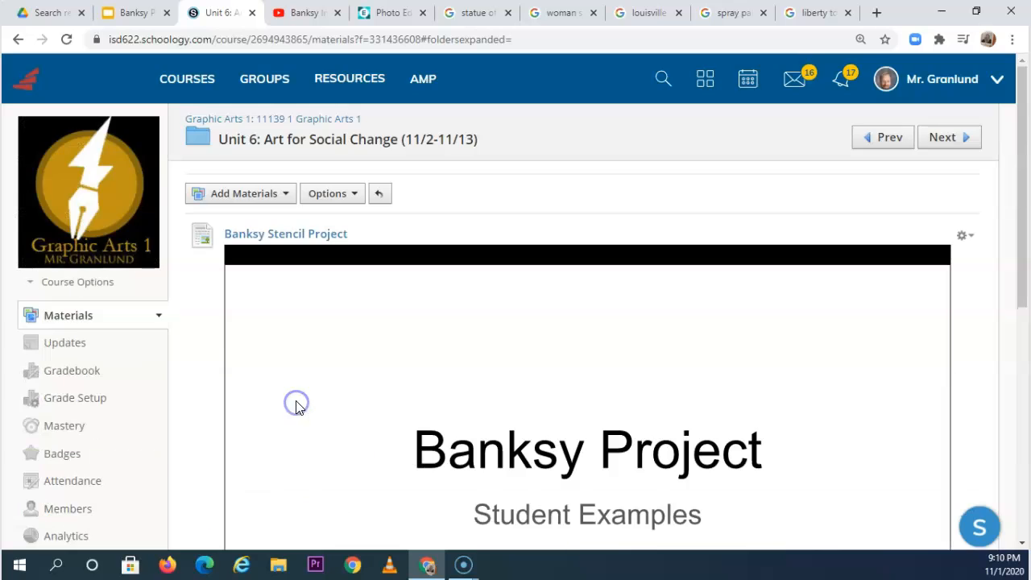
scroll(362, 357, "down", 3)
left_click(298, 478)
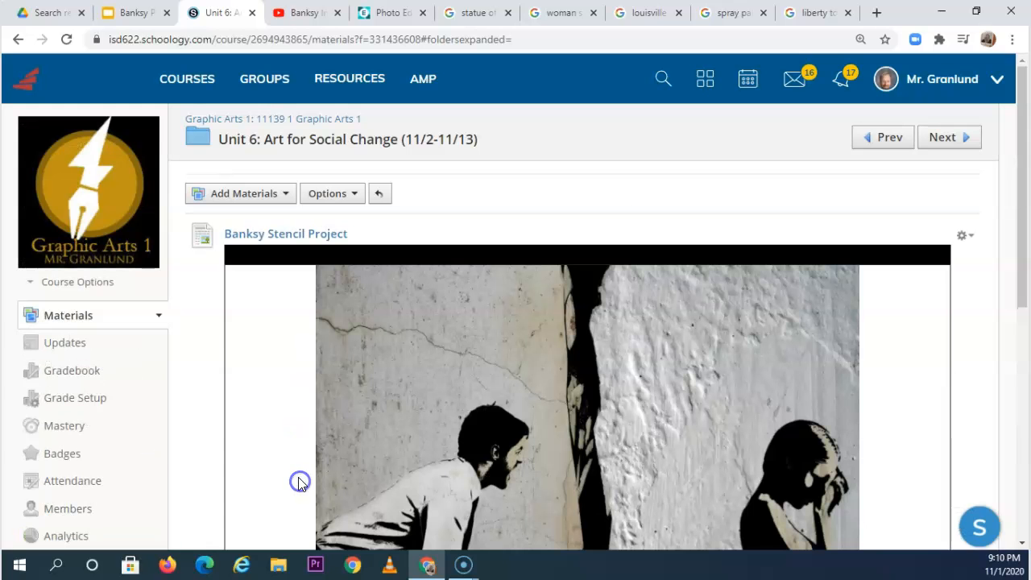
scroll(390, 355, "down", 3)
scroll(390, 334, "down", 2)
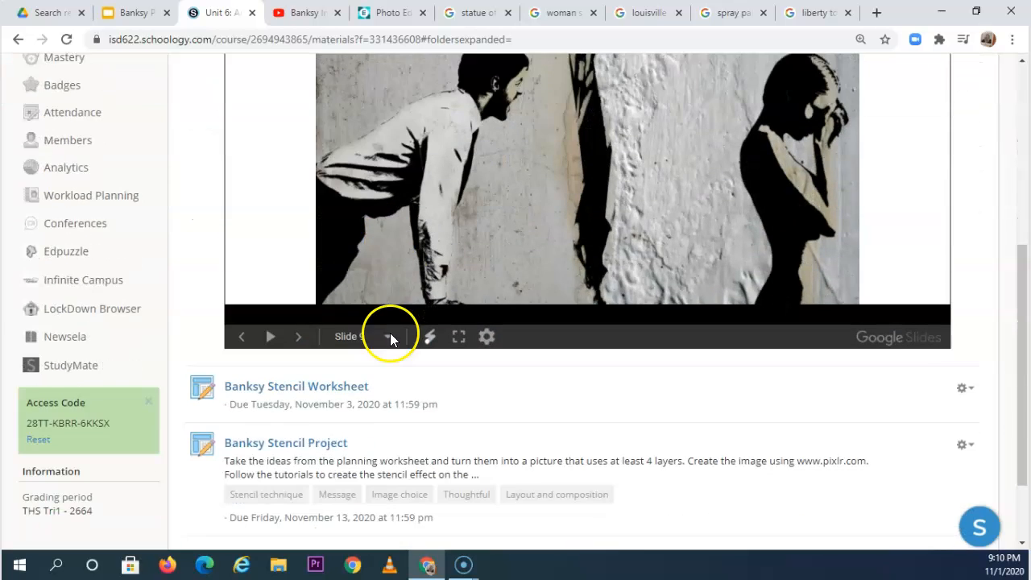
left_click(300, 329)
scroll(426, 298, "down", 2)
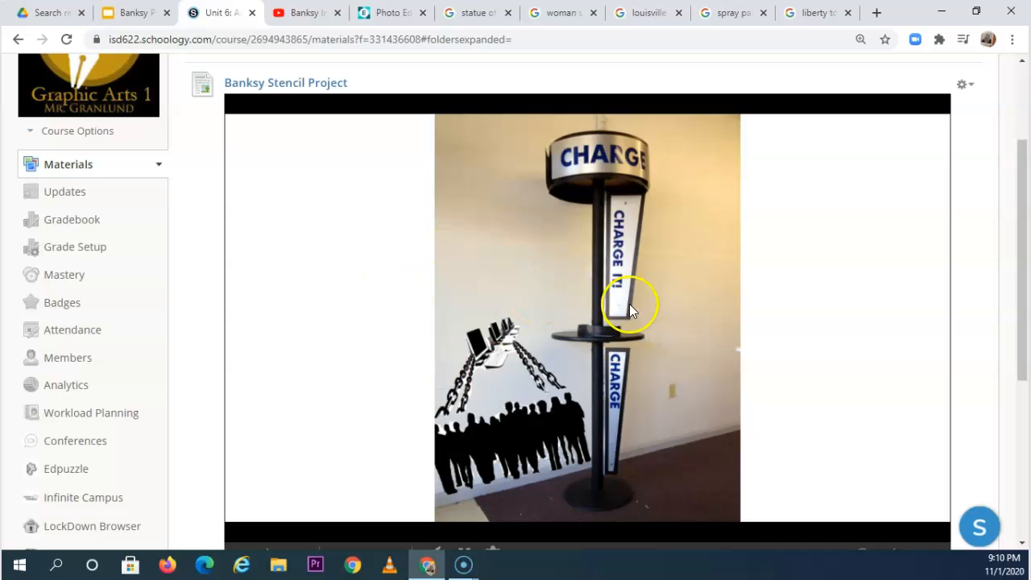
Step: Open the Banksy Stencil Worksheet assignment and read through the questions in its attached Banksy option 1 document
scroll(564, 330, "down", 4)
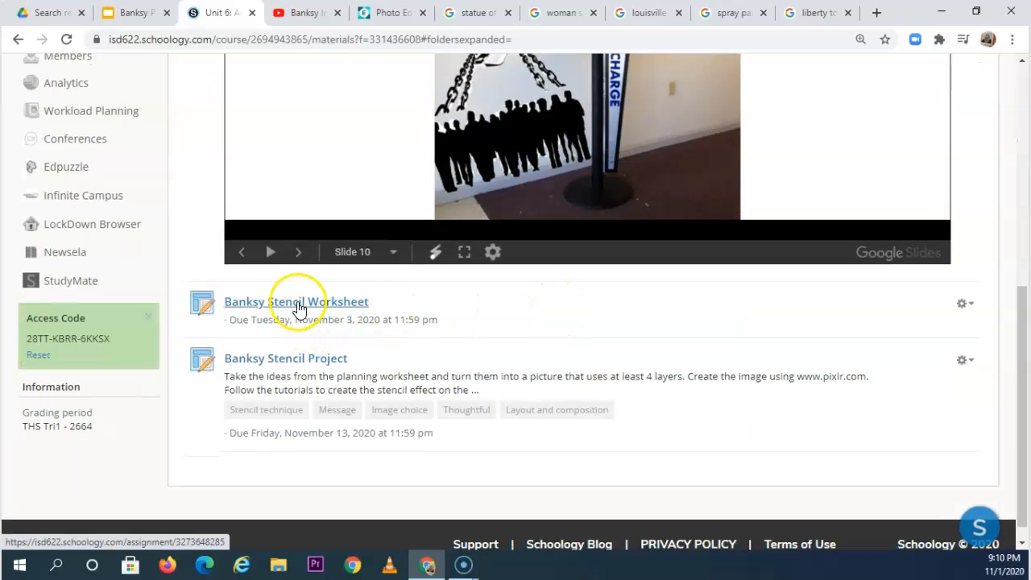
left_click(260, 301)
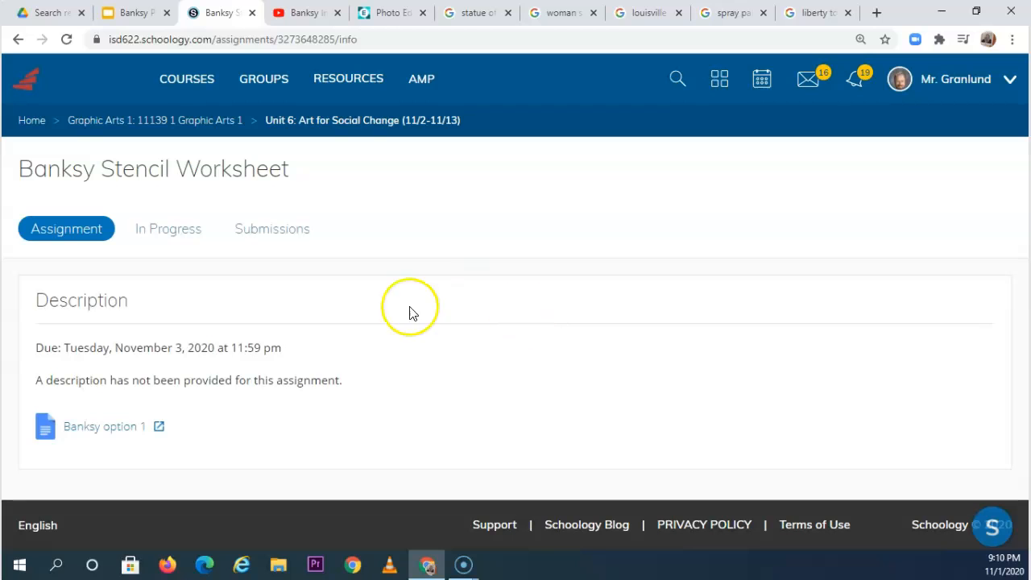
left_click(88, 428)
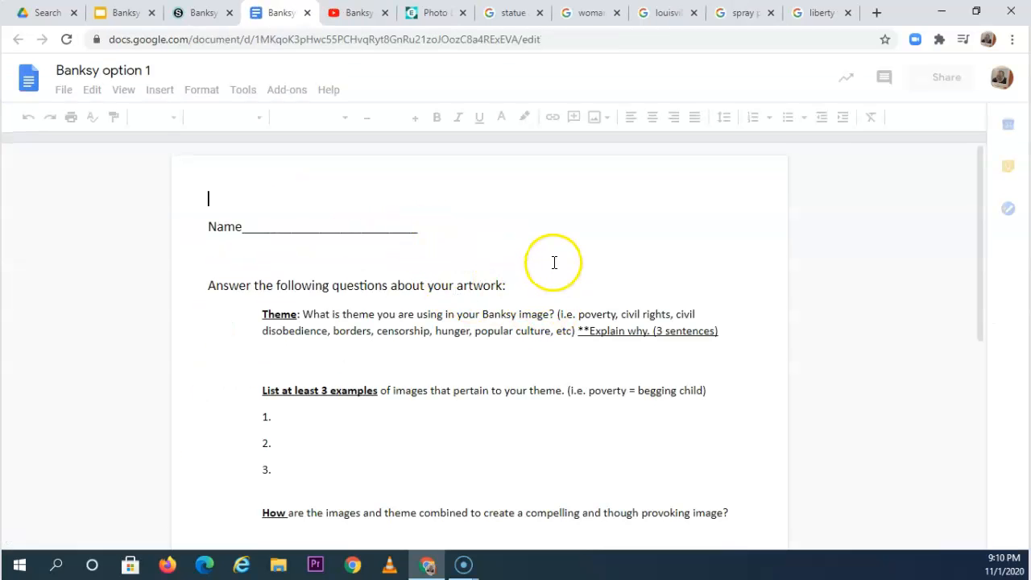
scroll(499, 234, "down", 1)
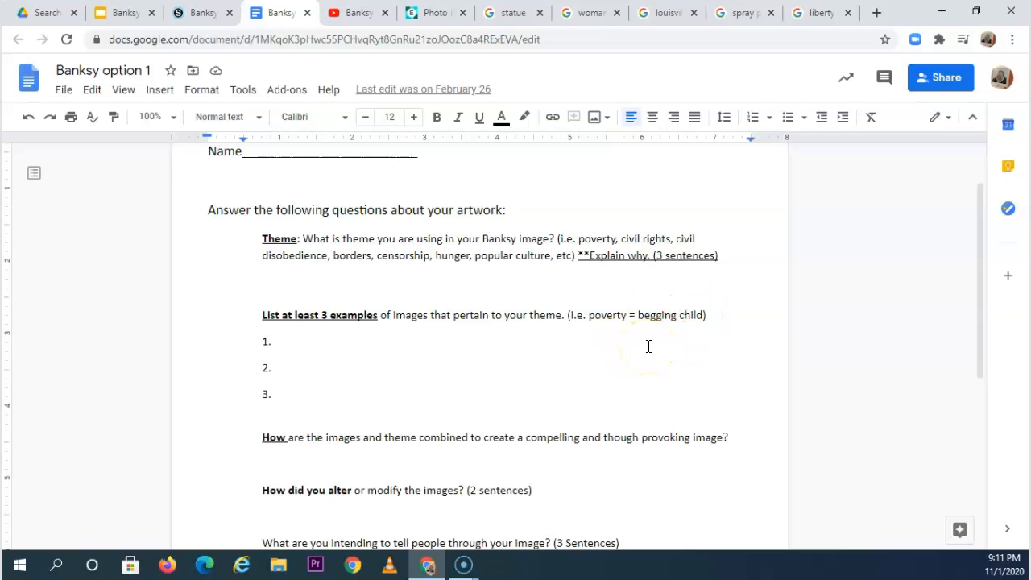
scroll(589, 345, "down", 3)
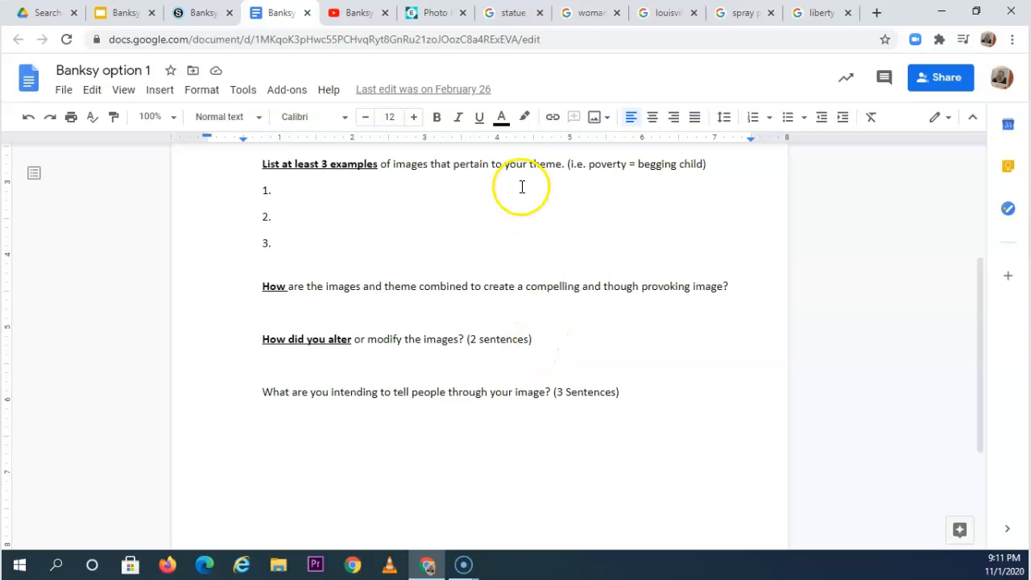
Step: Switch to the Pixlr editor and move the torch image to left 1464, top 526
left_click(436, 13)
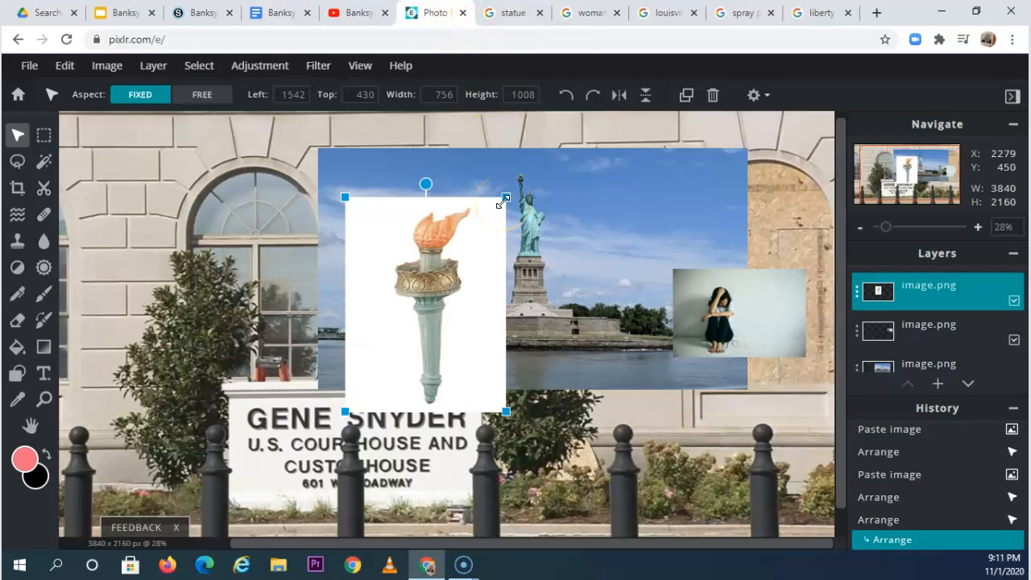
left_click_drag(448, 293, 432, 313)
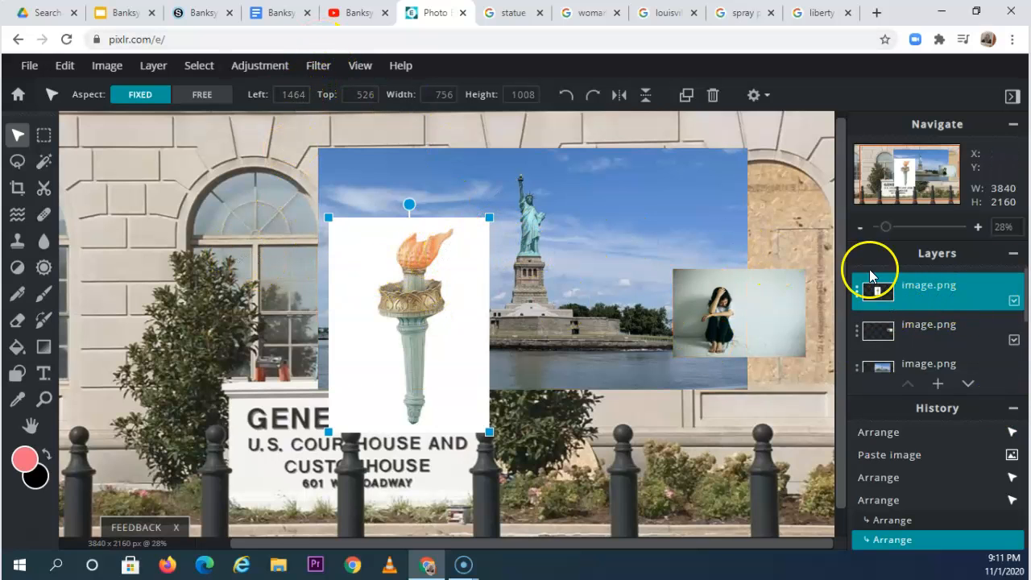
Step: Select the torch image's white background with the Wand at tolerance 32, delete it and clear the selection
left_click(42, 165)
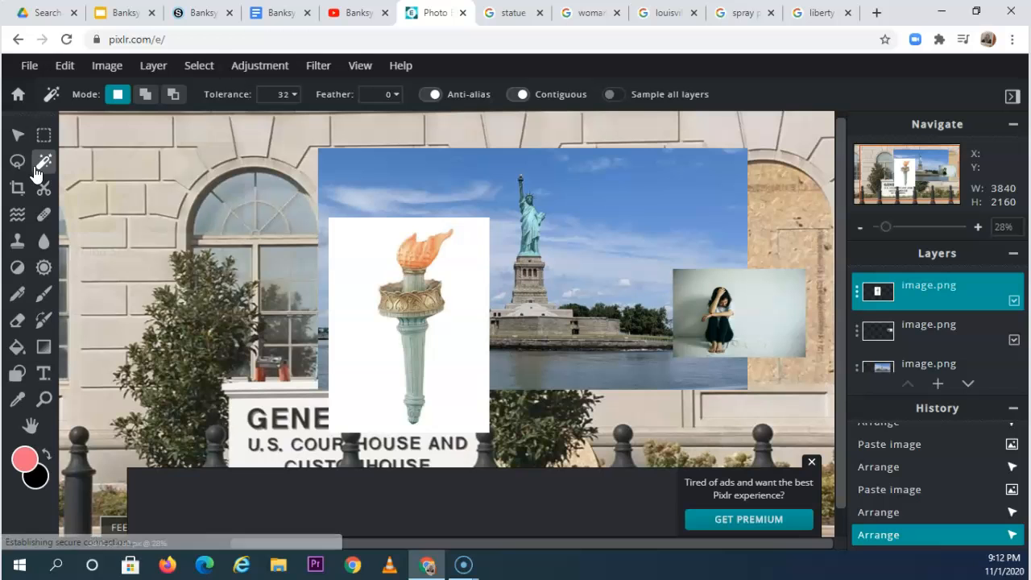
left_click(811, 462)
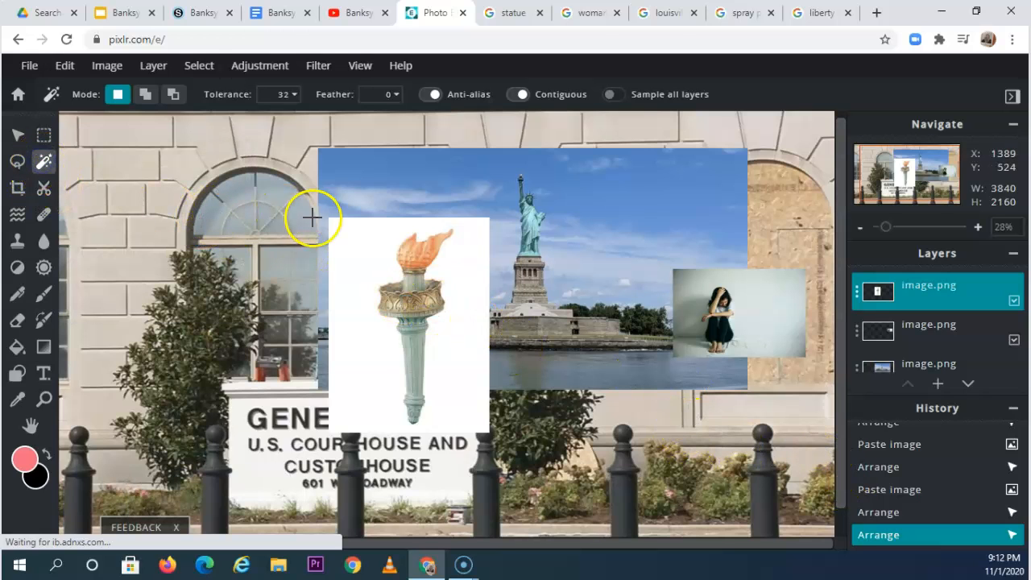
left_click(361, 282)
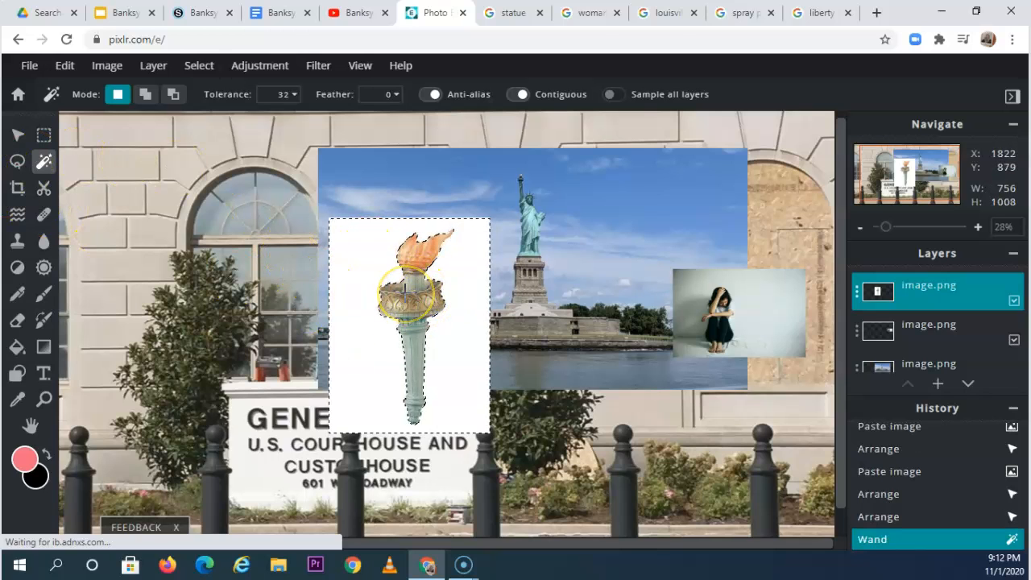
key("Delete")
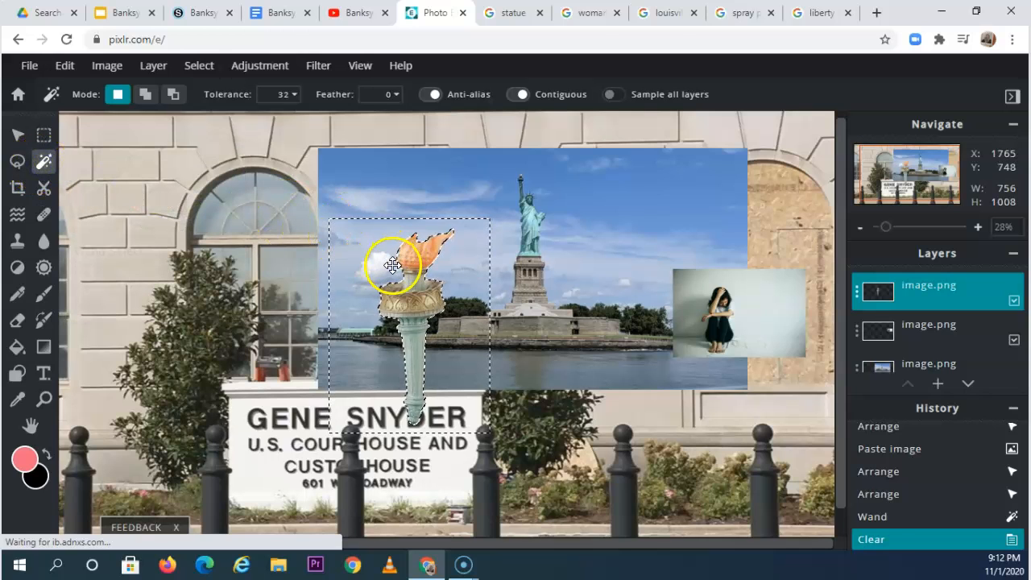
key("ctrl+d")
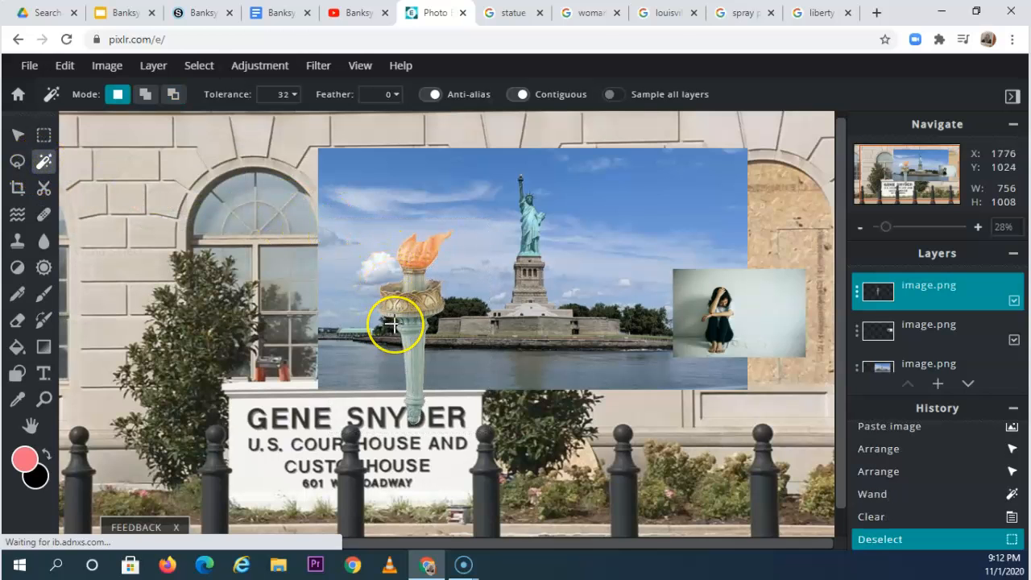
left_click(383, 322)
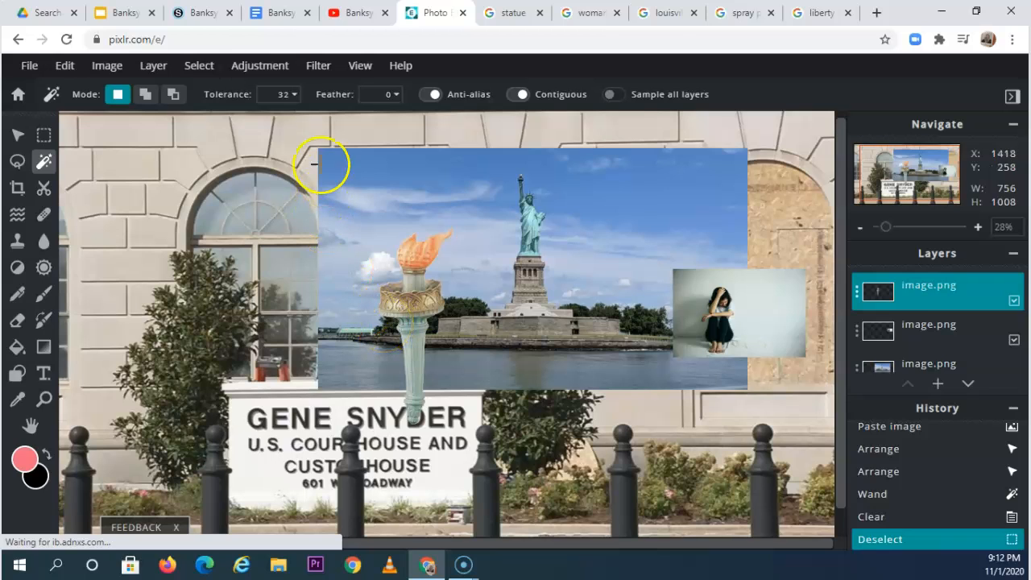
Step: Desaturate the cut-out torch layer
left_click(109, 78)
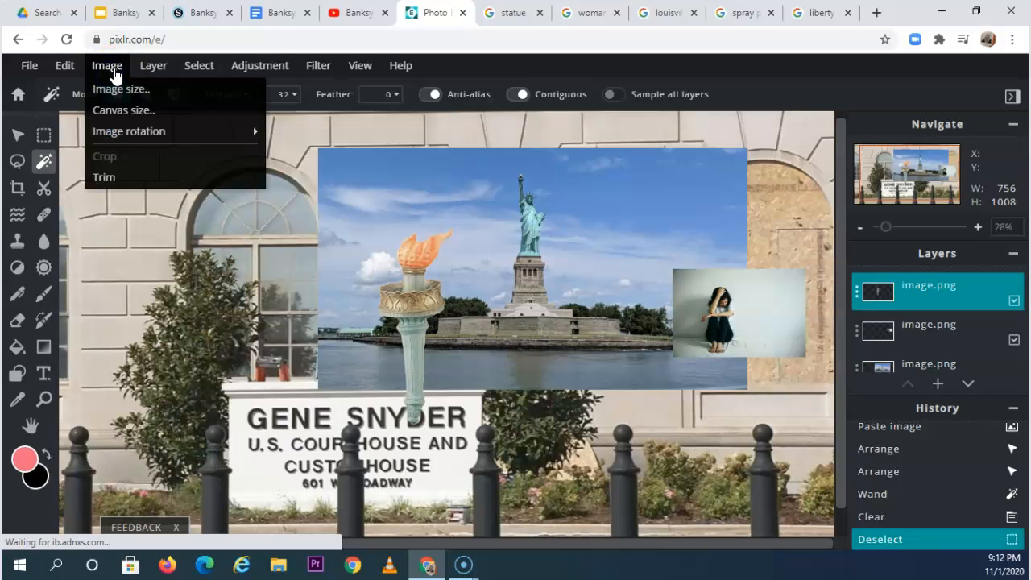
left_click(31, 66)
left_click(66, 66)
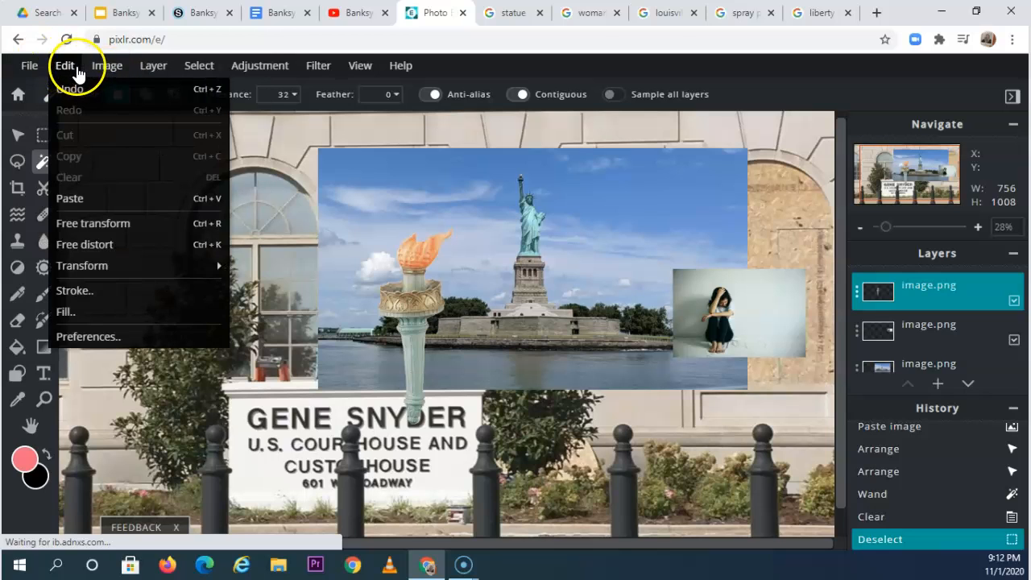
left_click(141, 71)
left_click(250, 71)
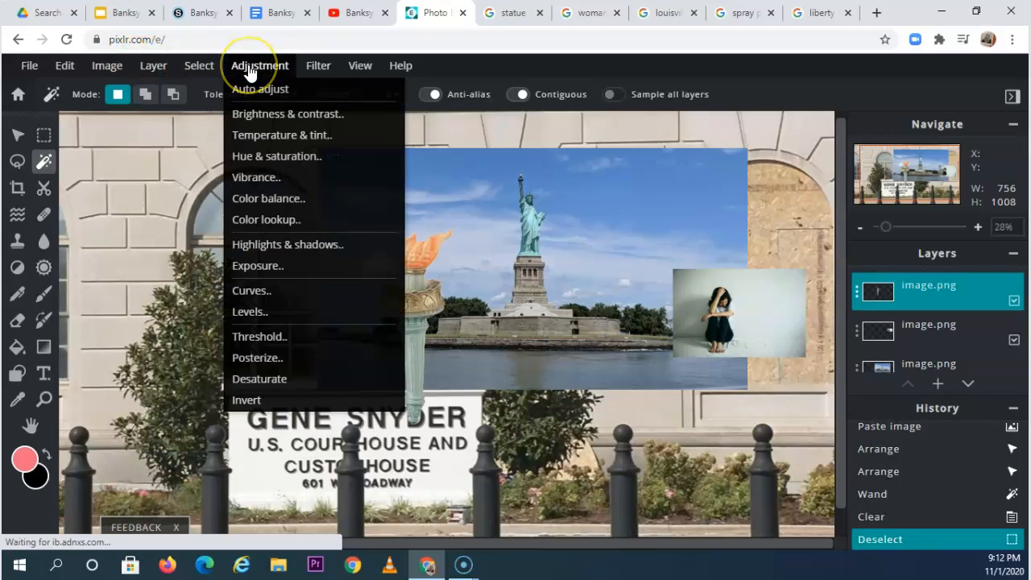
left_click(290, 385)
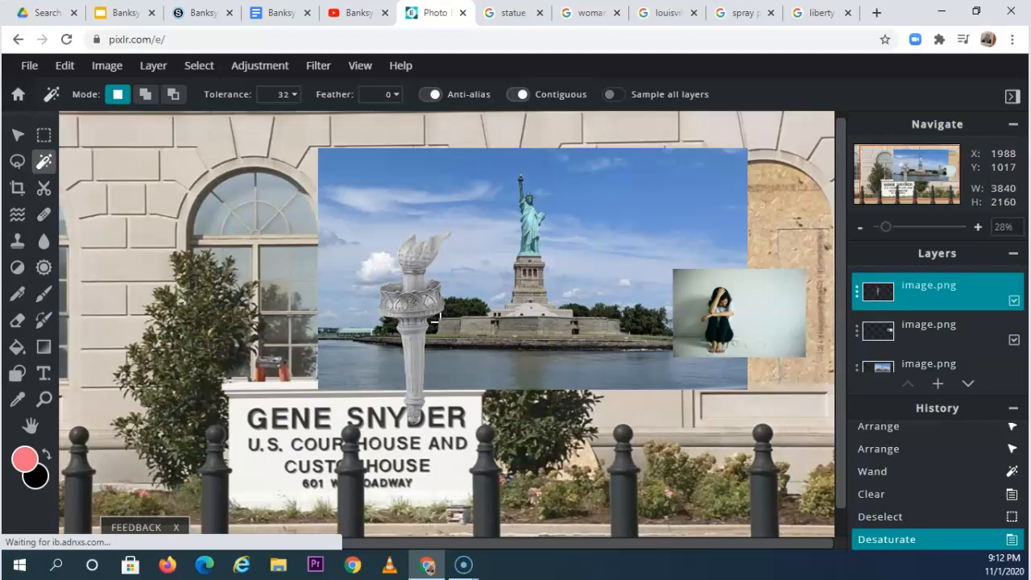
Step: Apply Levels to the desaturated torch, setting the input black level to 151 and white level to 161
left_click(269, 71)
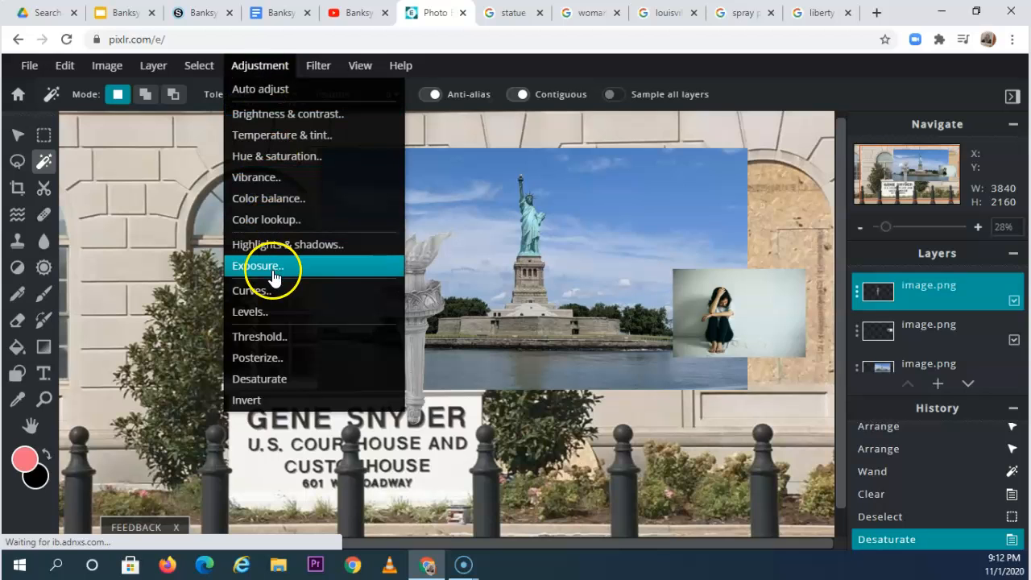
left_click(276, 316)
left_click_drag(455, 179, 671, 166)
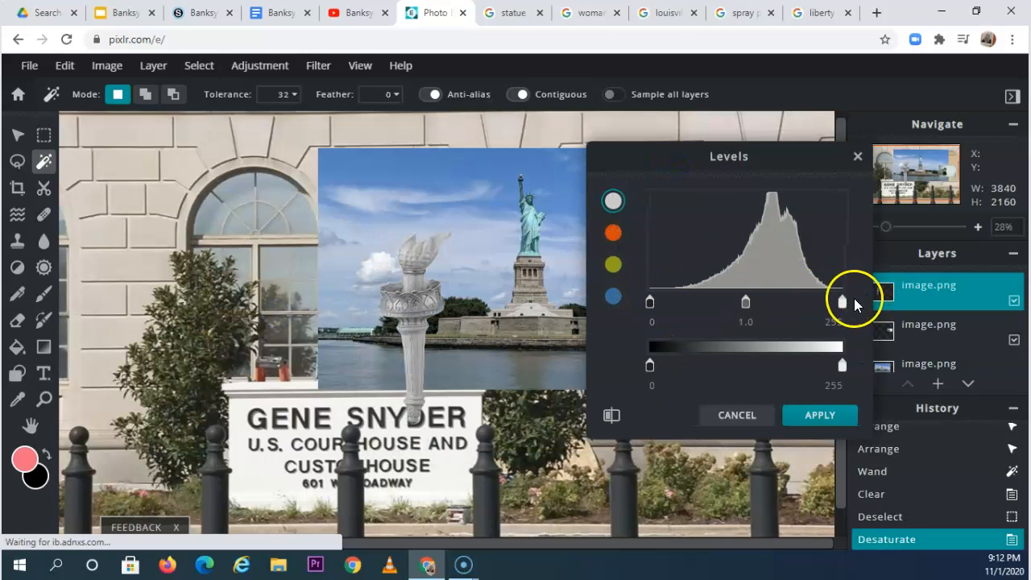
left_click_drag(650, 301, 751, 304)
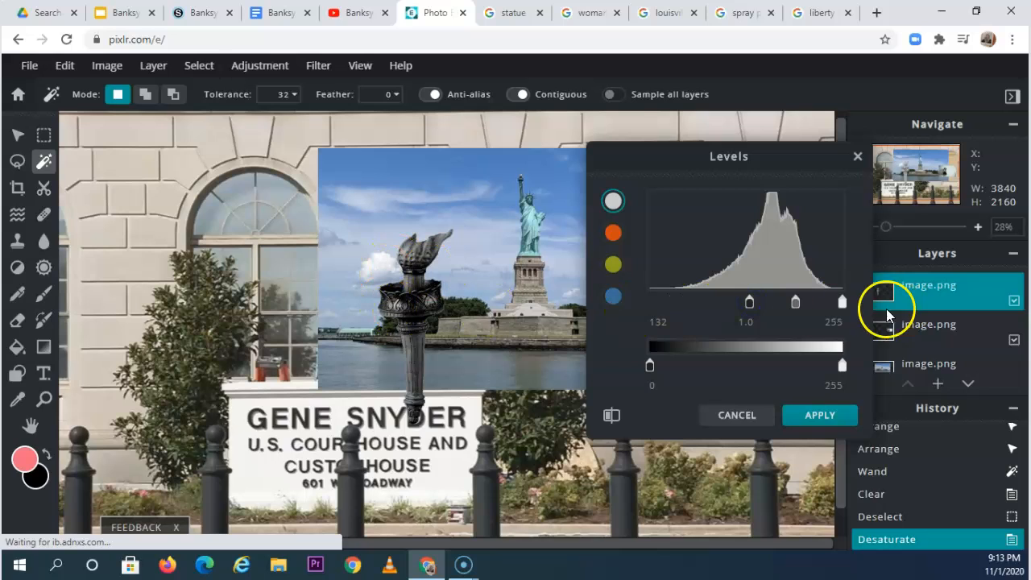
left_click_drag(834, 310, 767, 303)
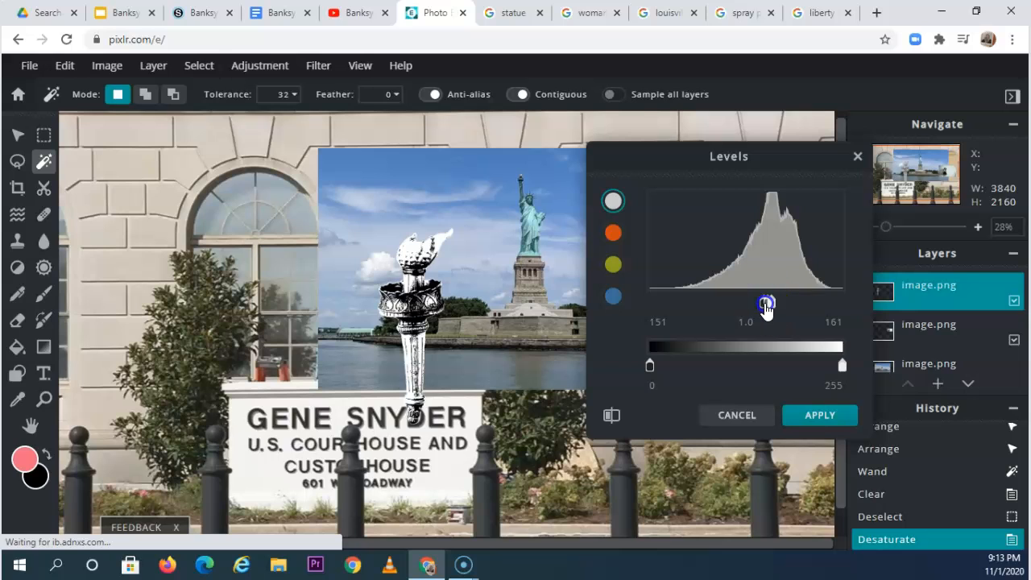
left_click(808, 422)
left_click(316, 66)
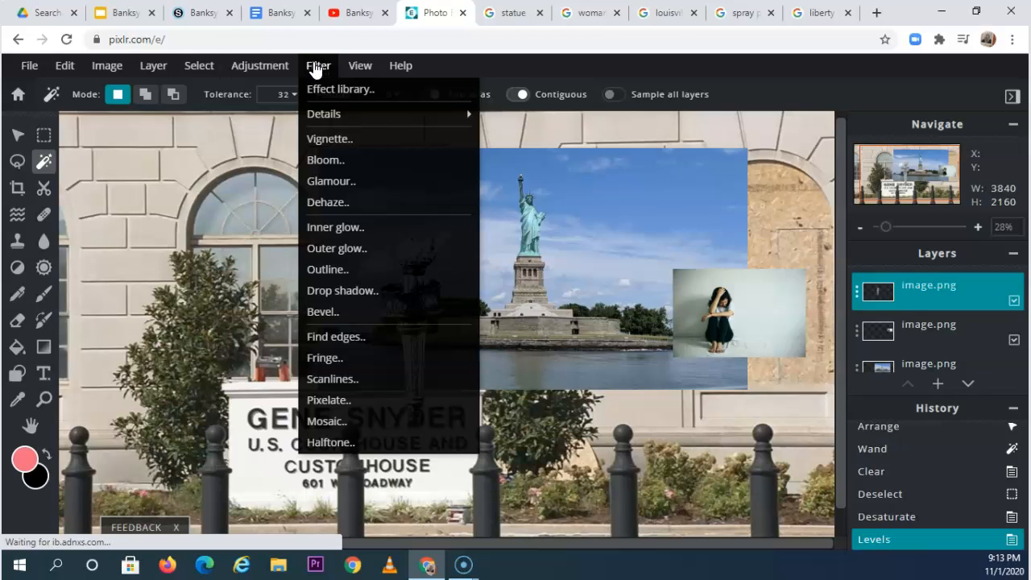
left_click(316, 66)
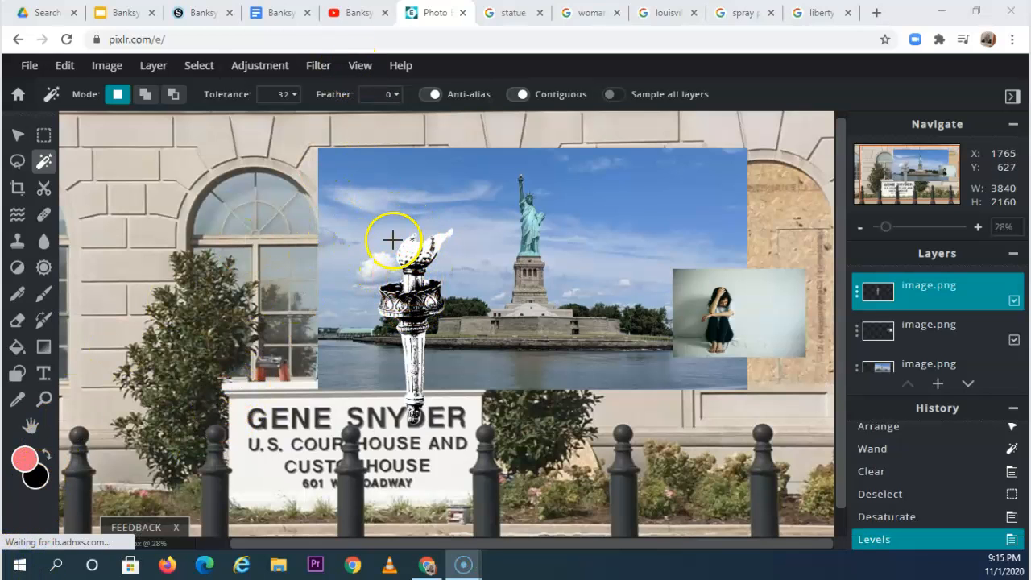
left_click(274, 69)
left_click(276, 73)
left_click(275, 76)
left_click(274, 76)
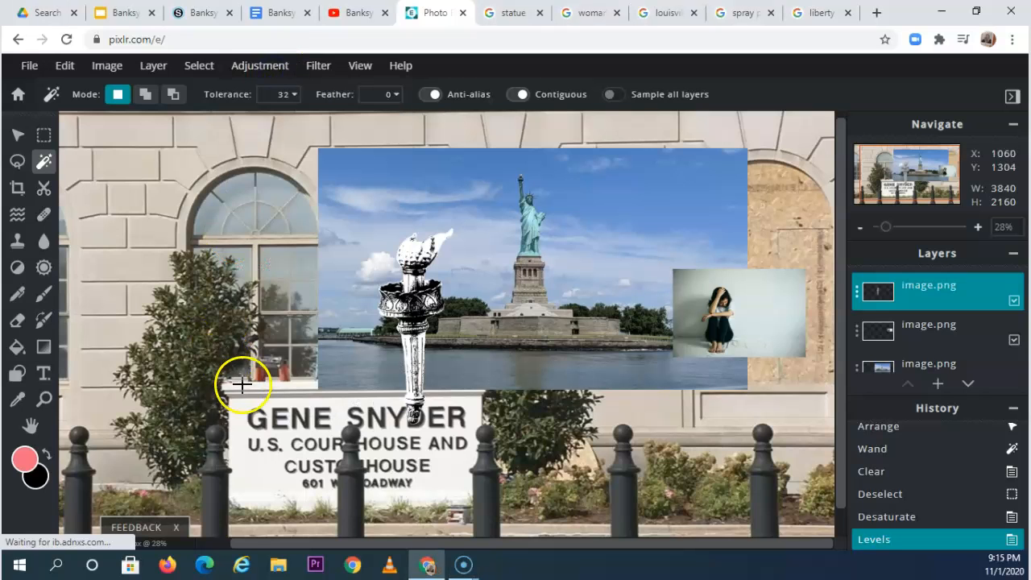
Step: Posterize the torch layer to 3 colors
left_click(254, 70)
left_click(274, 357)
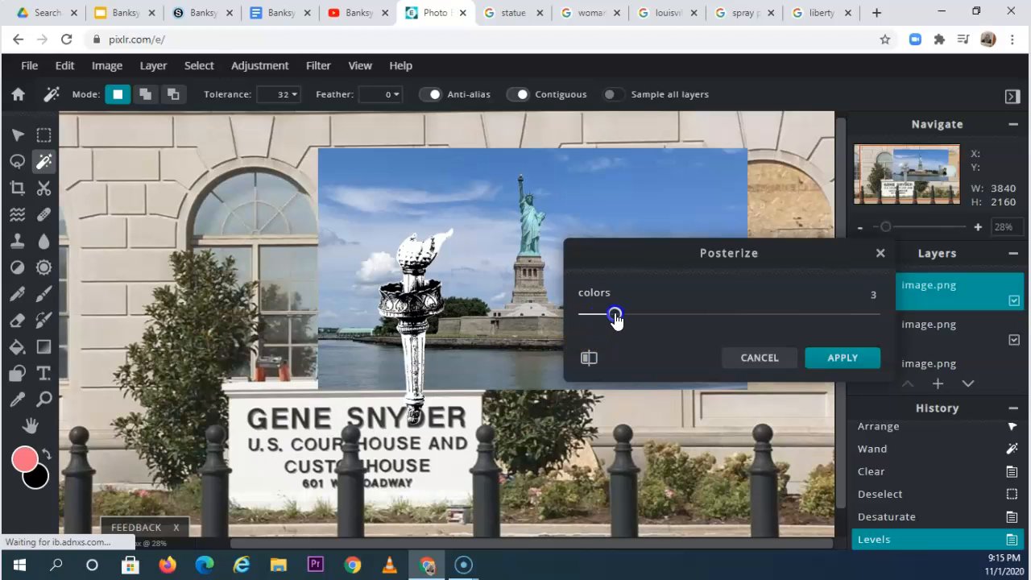
left_click(838, 358)
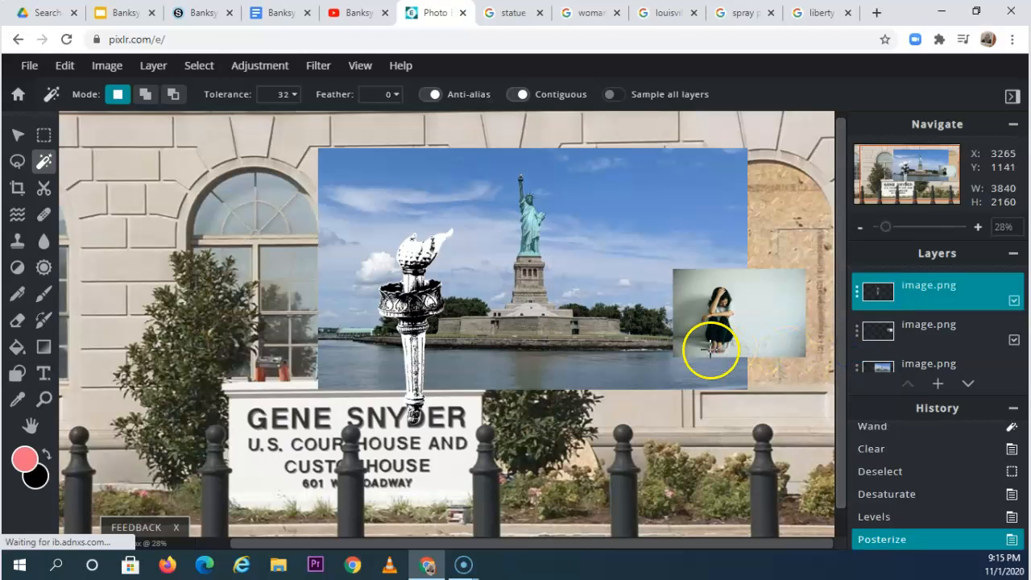
Step: Scale the torch down to 204 by 528 and place it over the boarded-up window
key("v")
left_click_drag(410, 299, 701, 274)
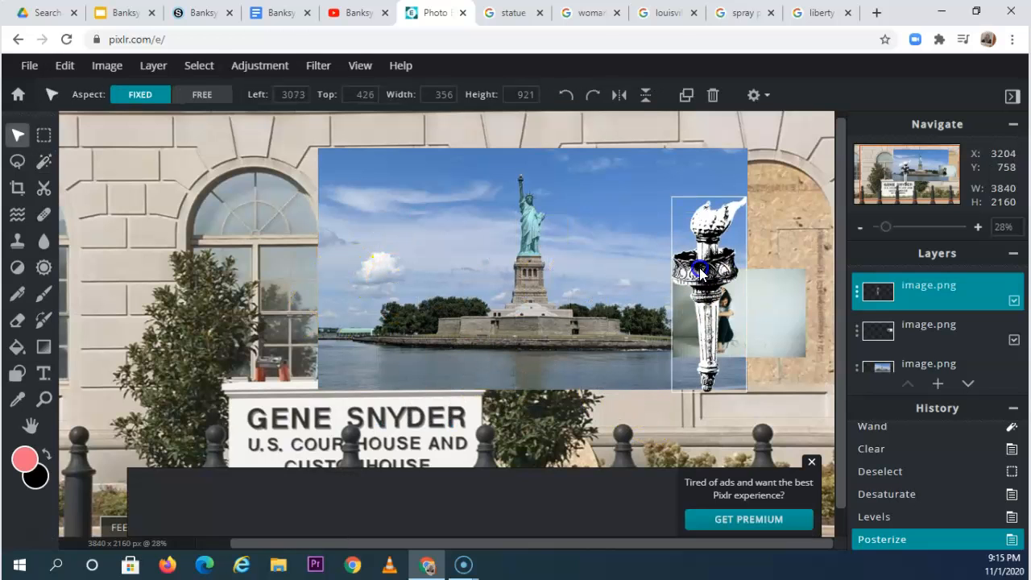
left_click_drag(746, 197, 713, 226)
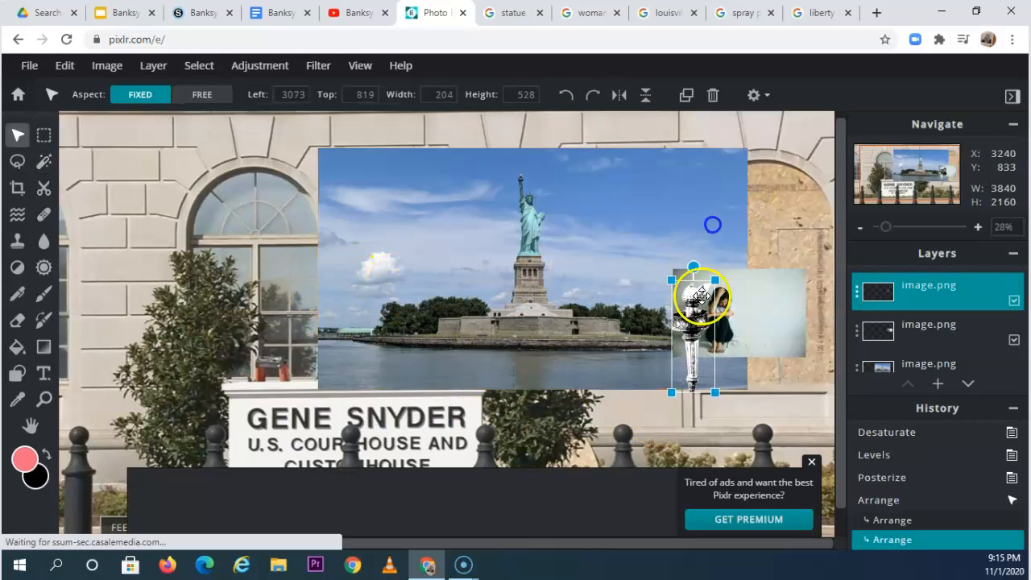
left_click_drag(699, 314, 783, 278)
Step: Move the crouching woman image to left 2637, top 722 and delete its main light background area using the Wand at tolerance 32
left_click(909, 333)
left_click_drag(810, 332, 714, 323)
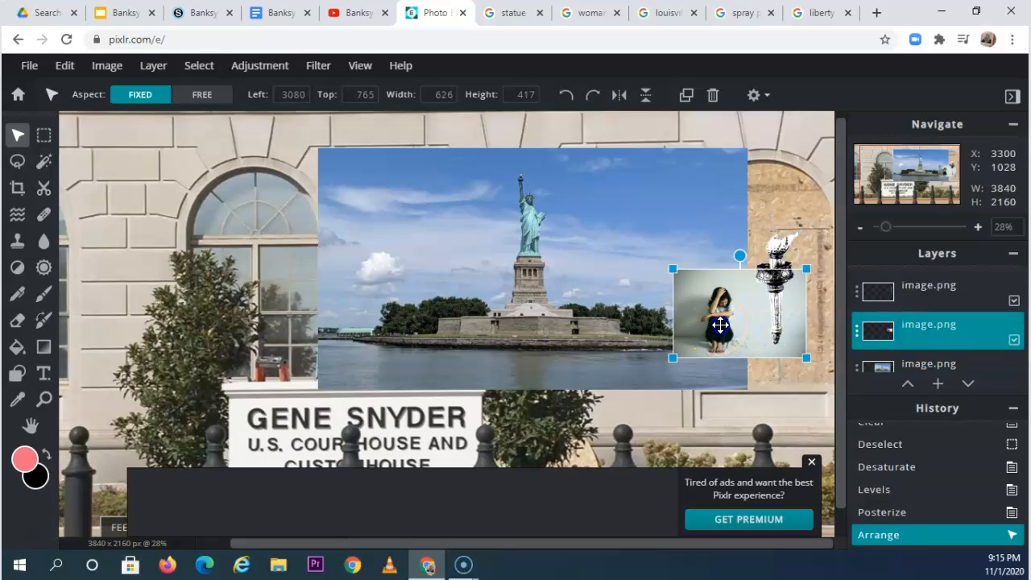
left_click(44, 170)
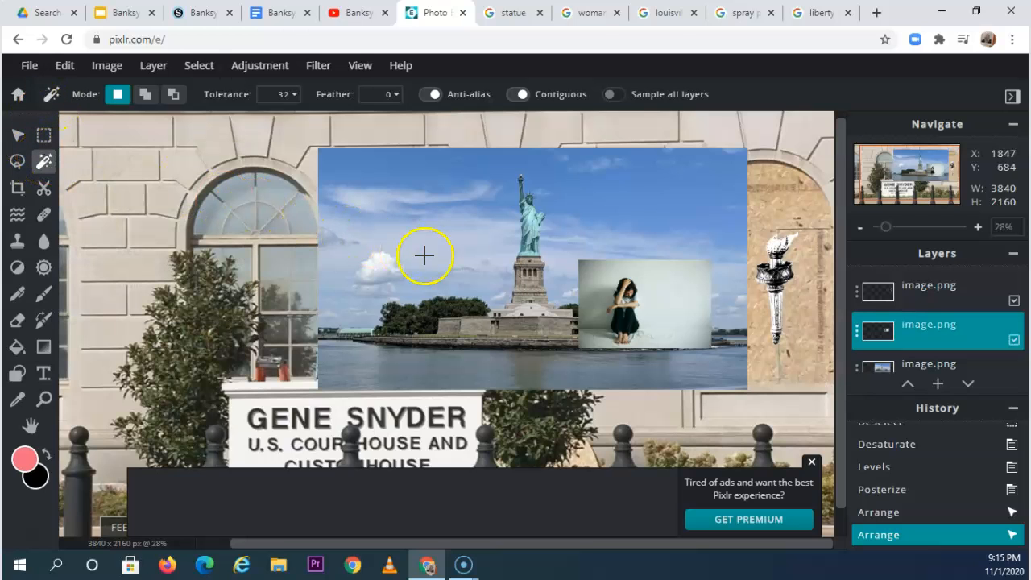
left_click(689, 288)
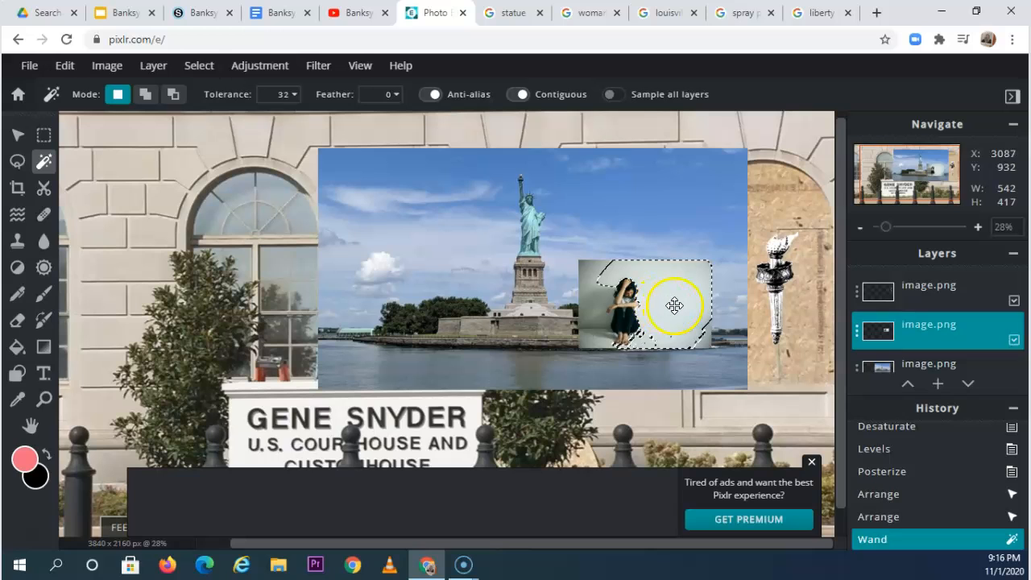
key("Delete")
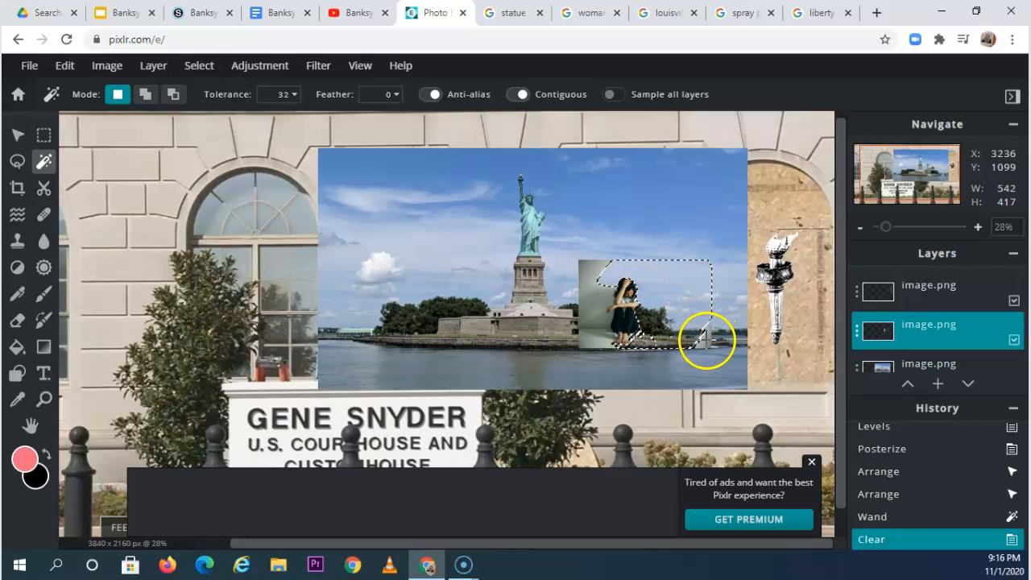
Step: Remove the remaining background patches around the woman with the Wand, clear the selection, and touch up beside her with the Eraser at size 40
left_click(686, 339)
key("Delete")
key("Delete")
left_click(661, 337)
key("Delete")
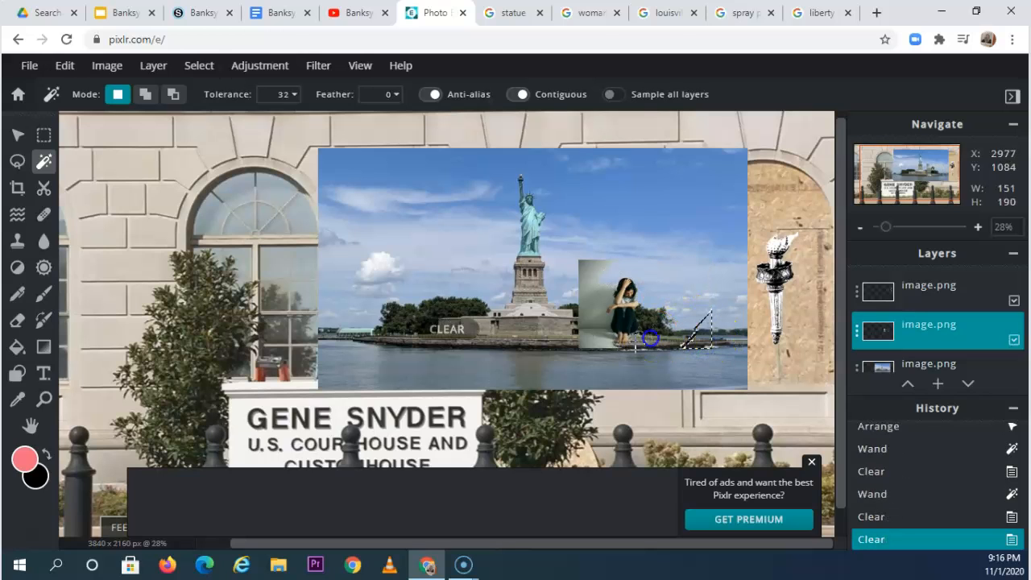
left_click(594, 274)
key("Delete")
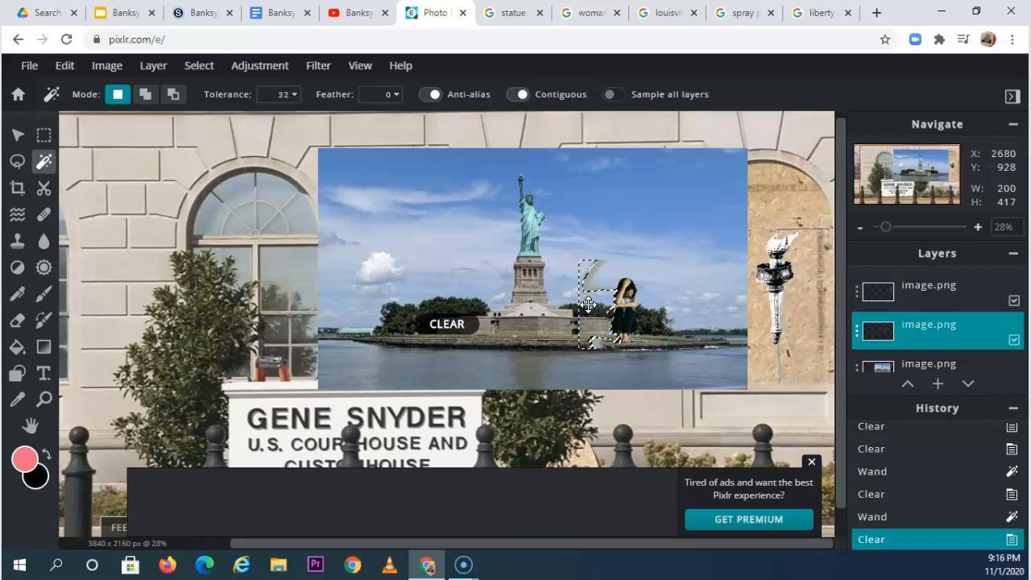
left_click(594, 274)
key("Delete")
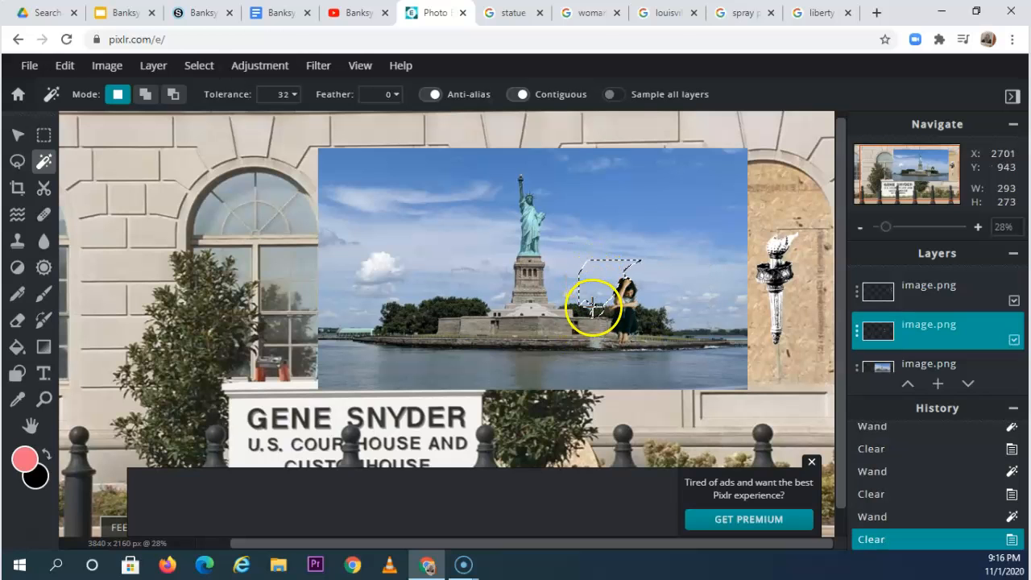
left_click(598, 341)
key("Delete")
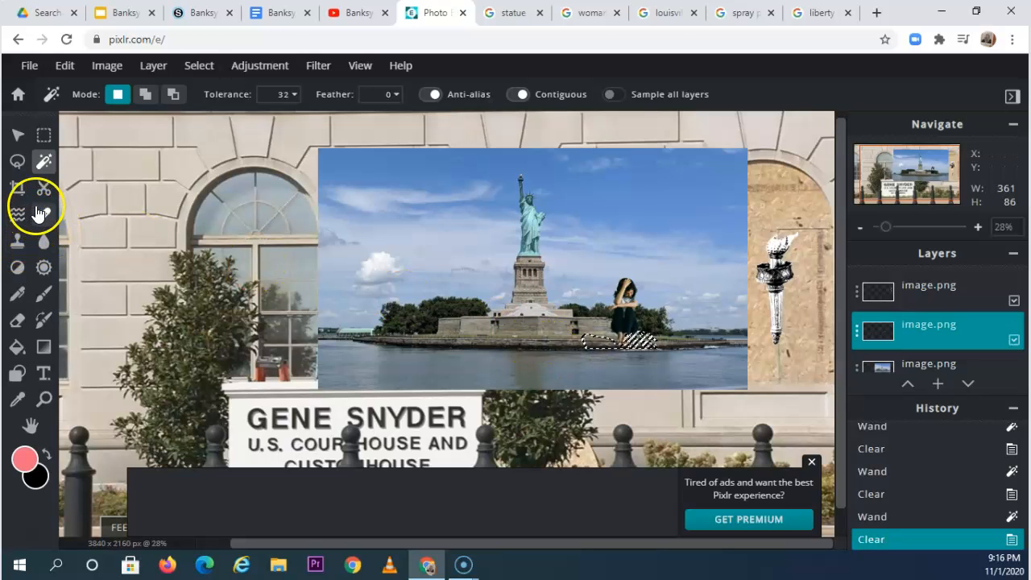
key("ctrl+d")
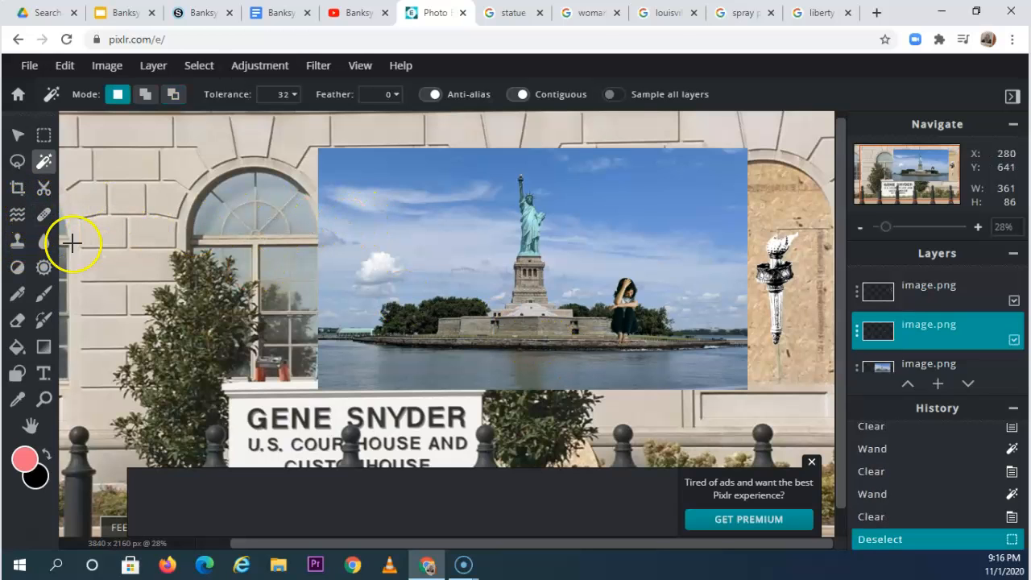
left_click(17, 319)
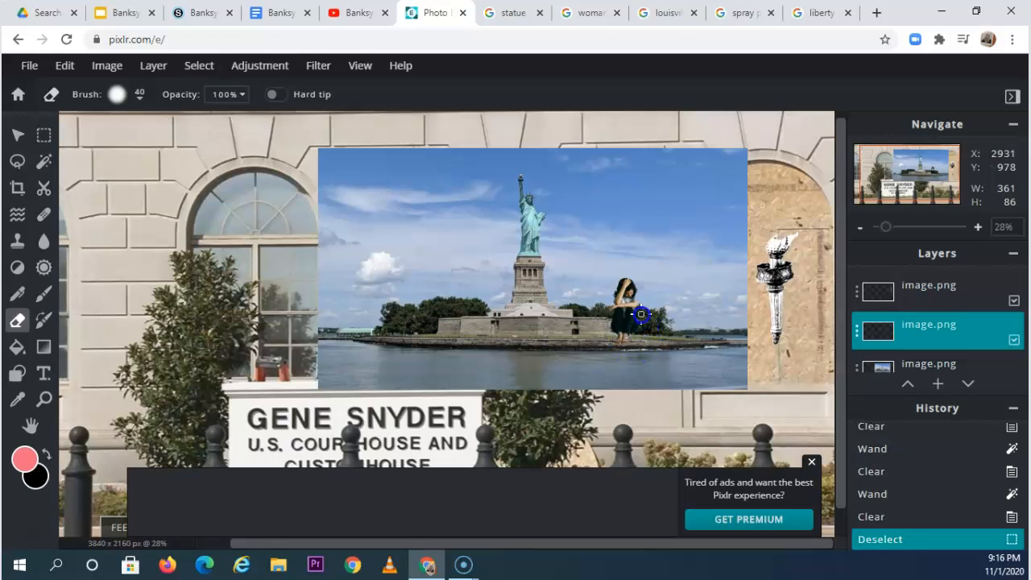
left_click_drag(640, 314, 641, 311)
Step: Enlarge the woman cutout to 959 by 555 and move it to left 2850, top 616, beside the torch
left_click(18, 134)
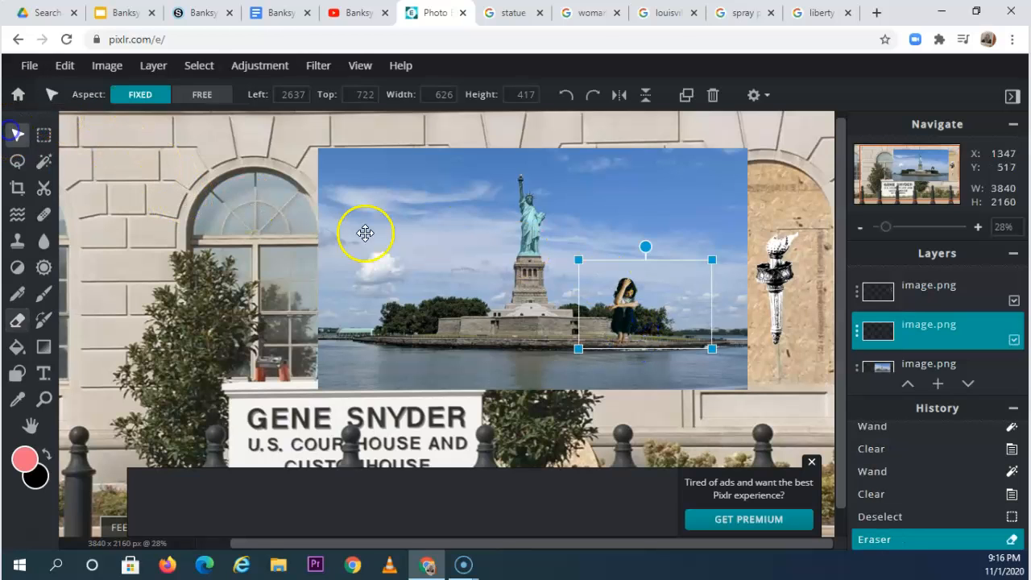
left_click_drag(573, 258, 504, 231)
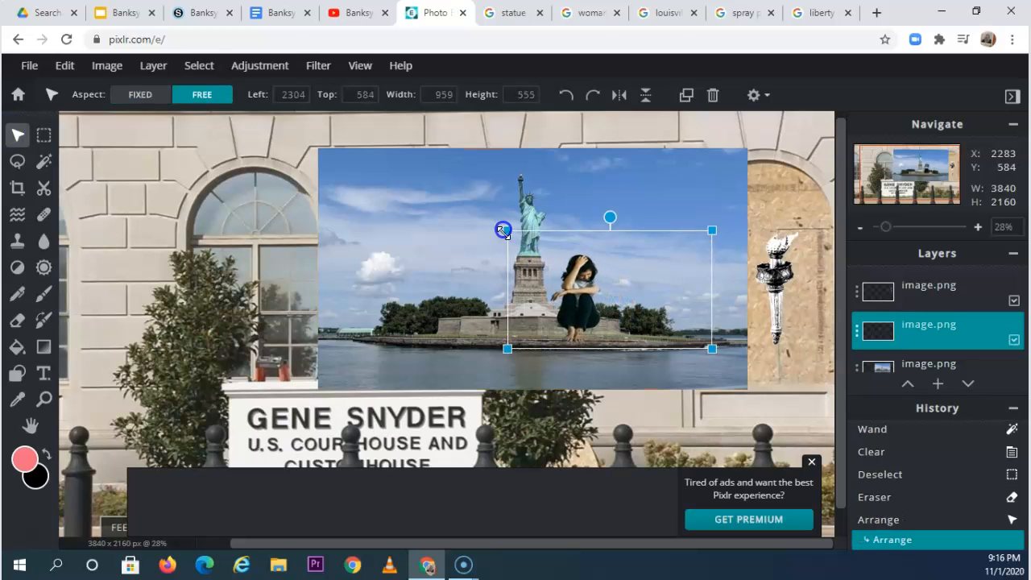
left_click_drag(568, 299, 687, 313)
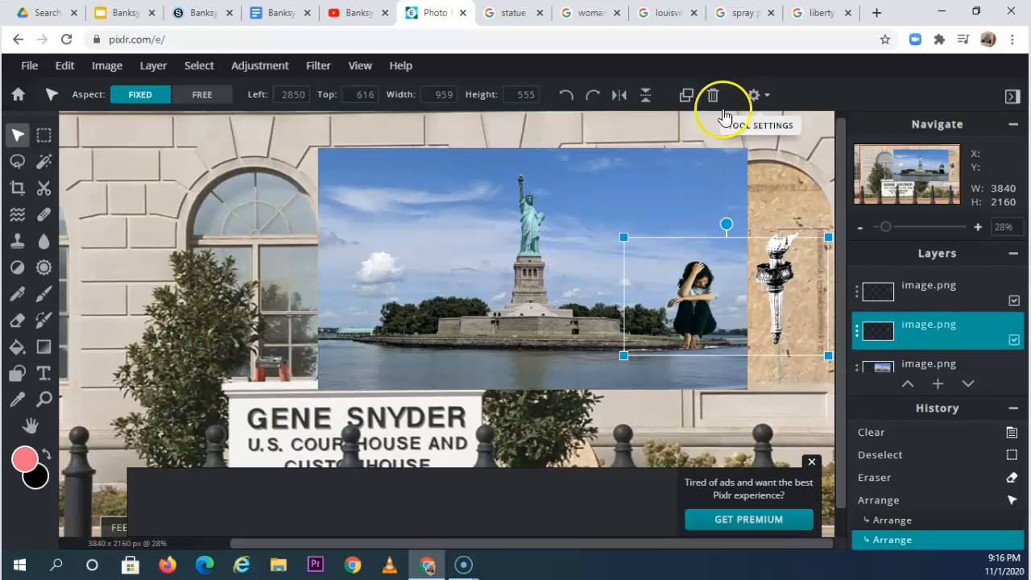
Step: Desaturate the woman cutout and raise its contrast close to the maximum with Brightness & contrast
left_click(249, 70)
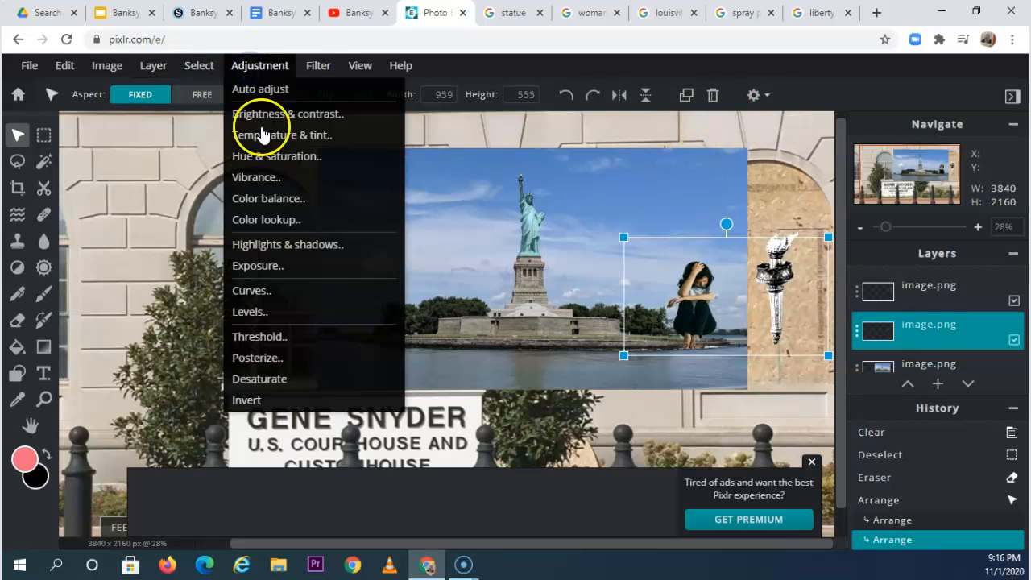
left_click(272, 378)
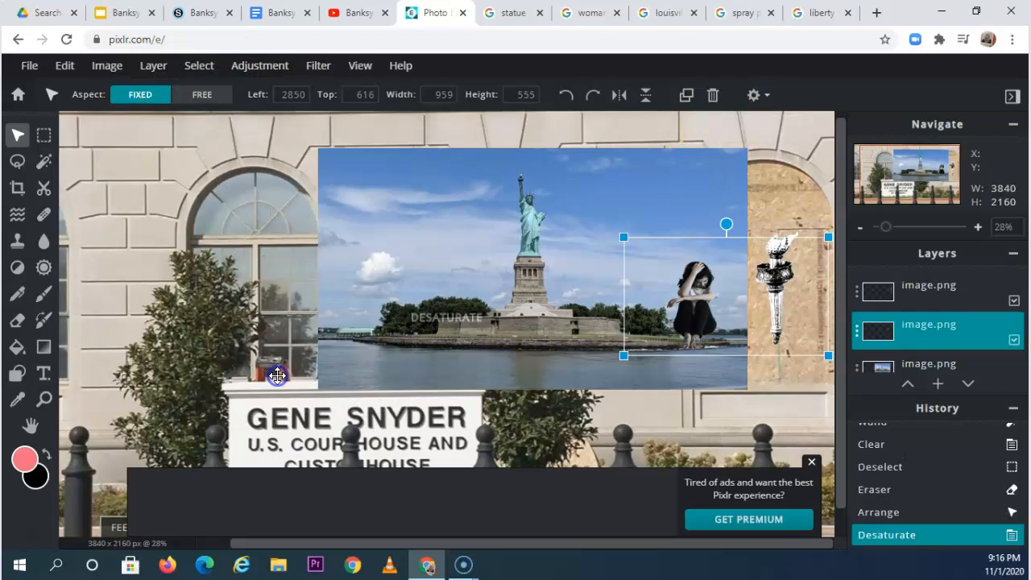
left_click(274, 66)
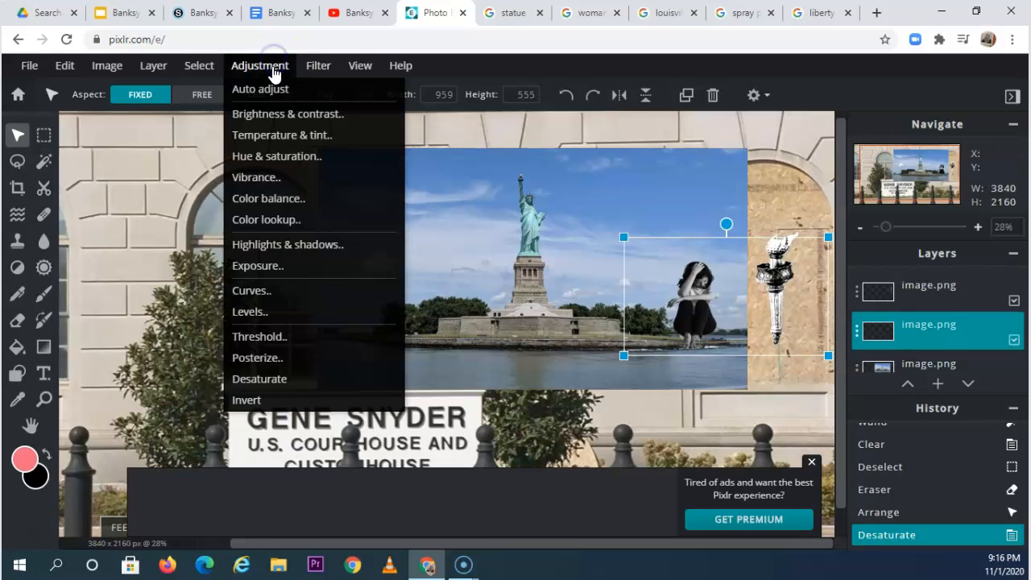
left_click(298, 112)
left_click_drag(698, 247, 370, 201)
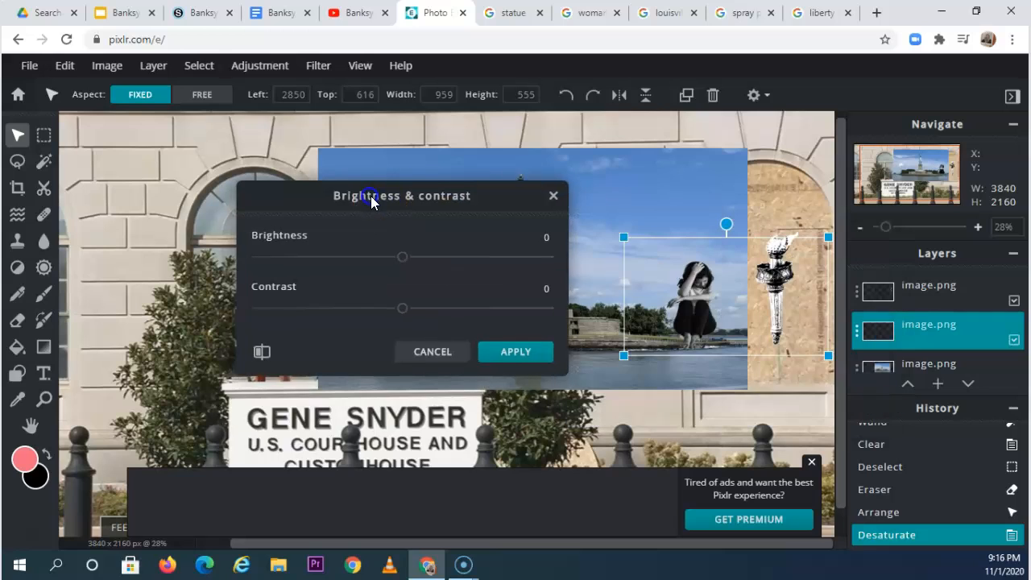
left_click_drag(405, 312, 466, 308)
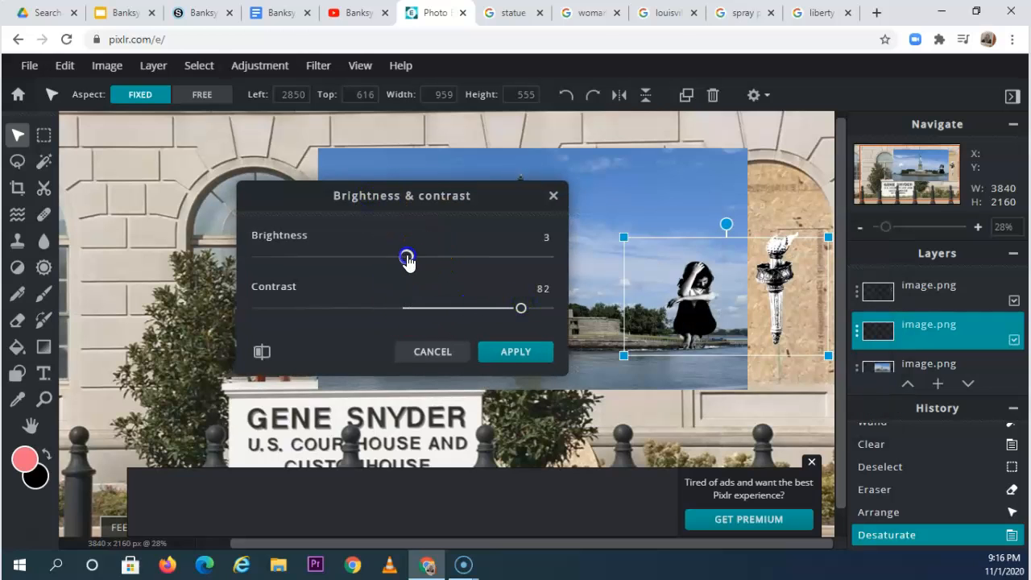
left_click_drag(516, 306, 553, 311)
left_click(522, 353)
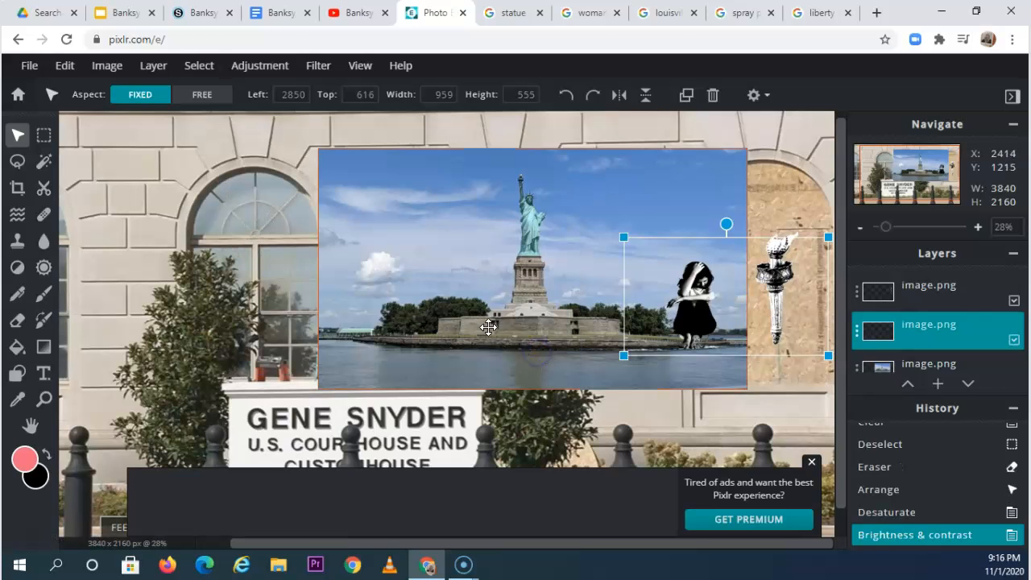
Step: Posterize the woman layer to 3 colors
left_click(266, 67)
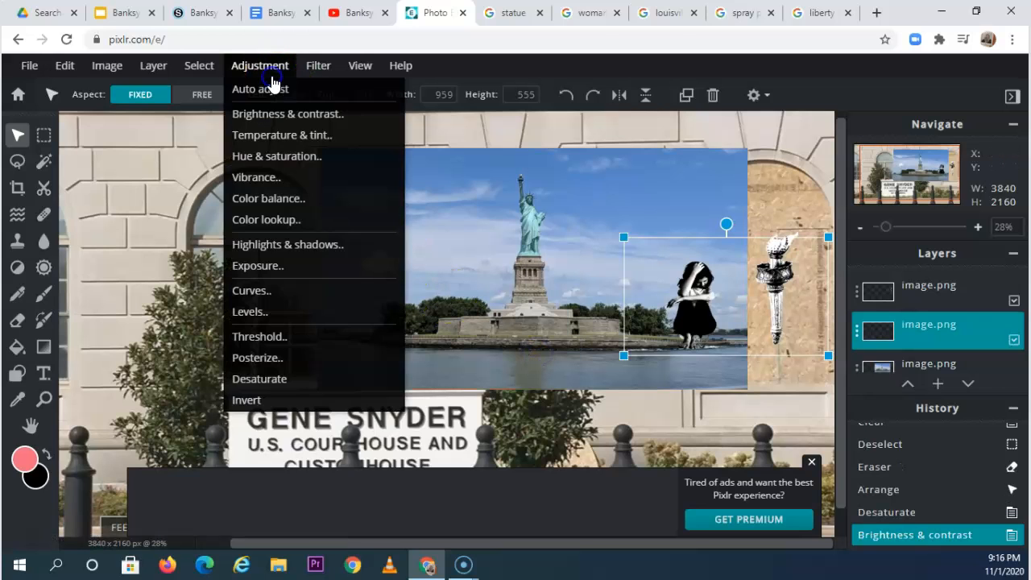
left_click(282, 357)
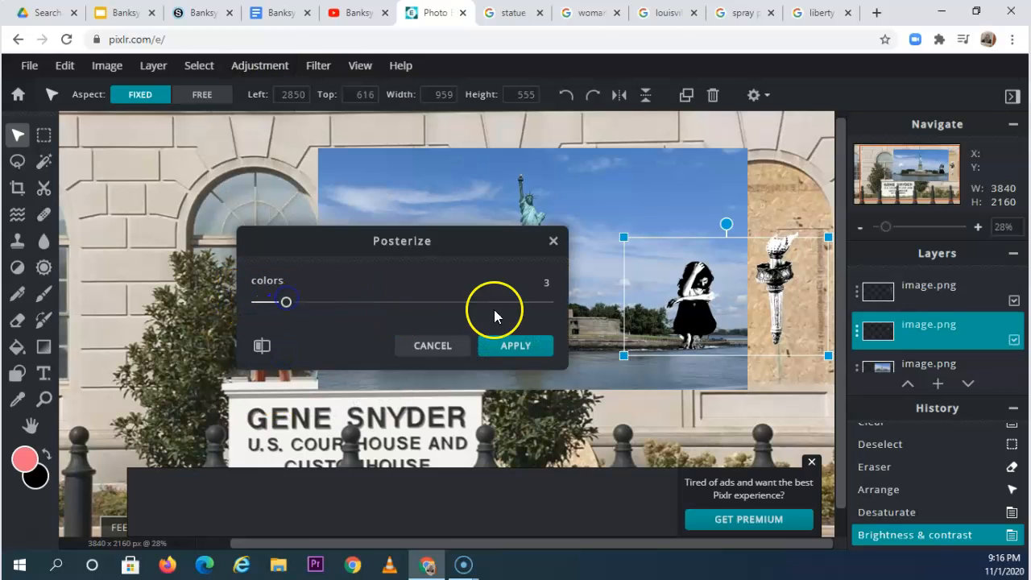
left_click(522, 346)
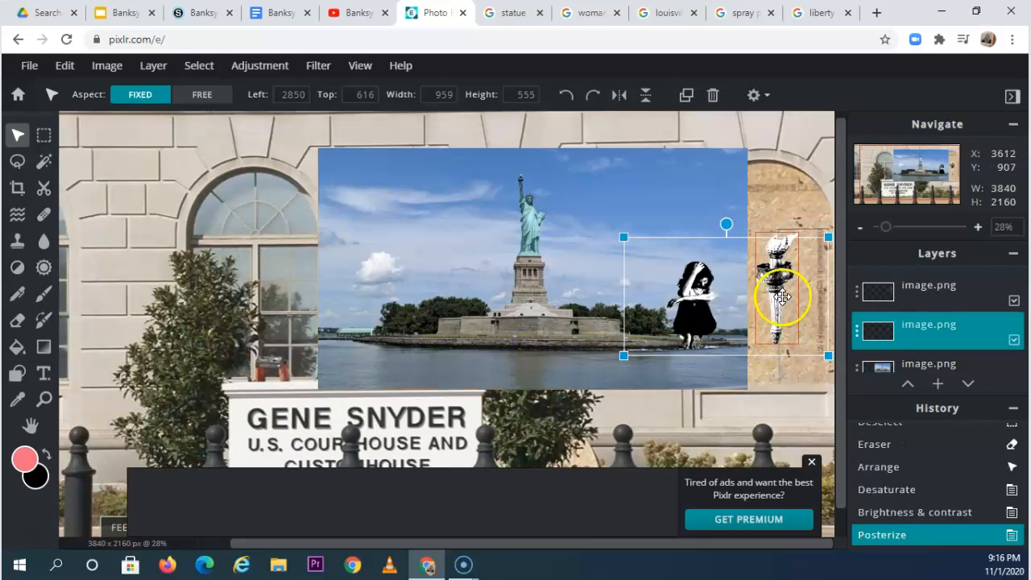
Step: Shrink the torch to 74 by 192, tilt it, and position it by the woman's raised hand, adjusting the woman layer to left 2836, top 609
left_click_drag(773, 249, 673, 251)
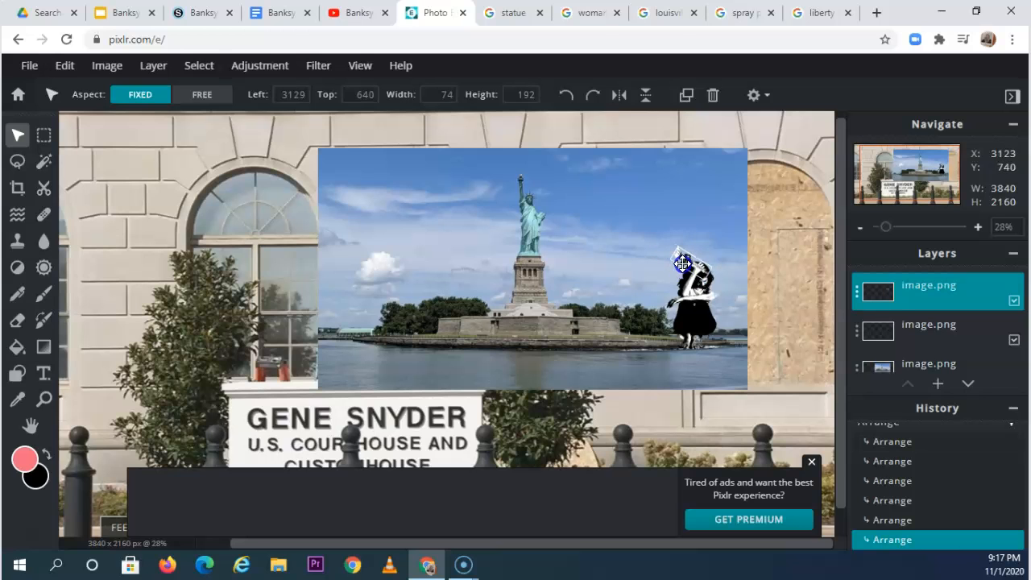
left_click(789, 299)
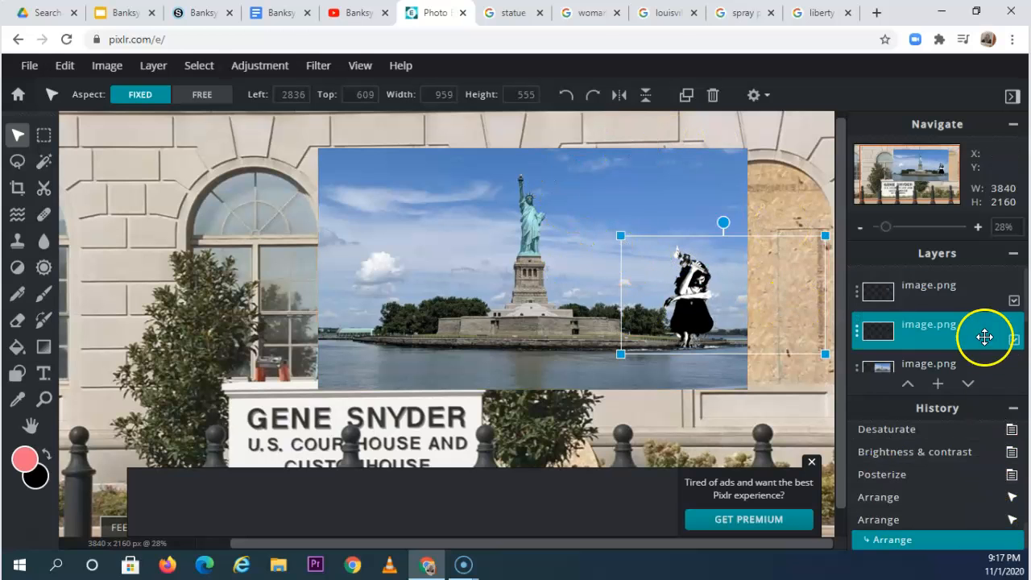
Step: Desaturate the Statue of Liberty photo layer
left_click(940, 364)
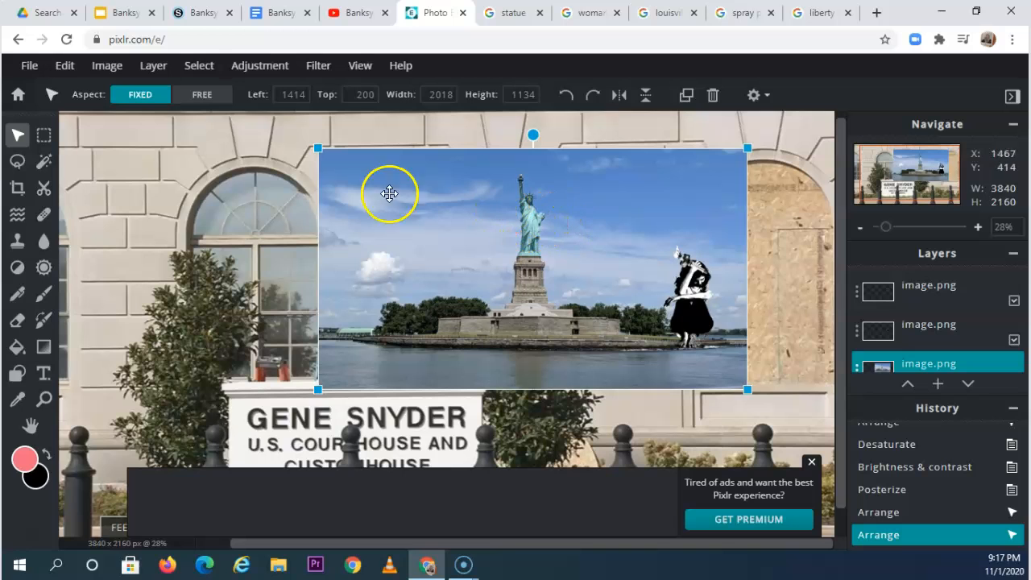
left_click(259, 66)
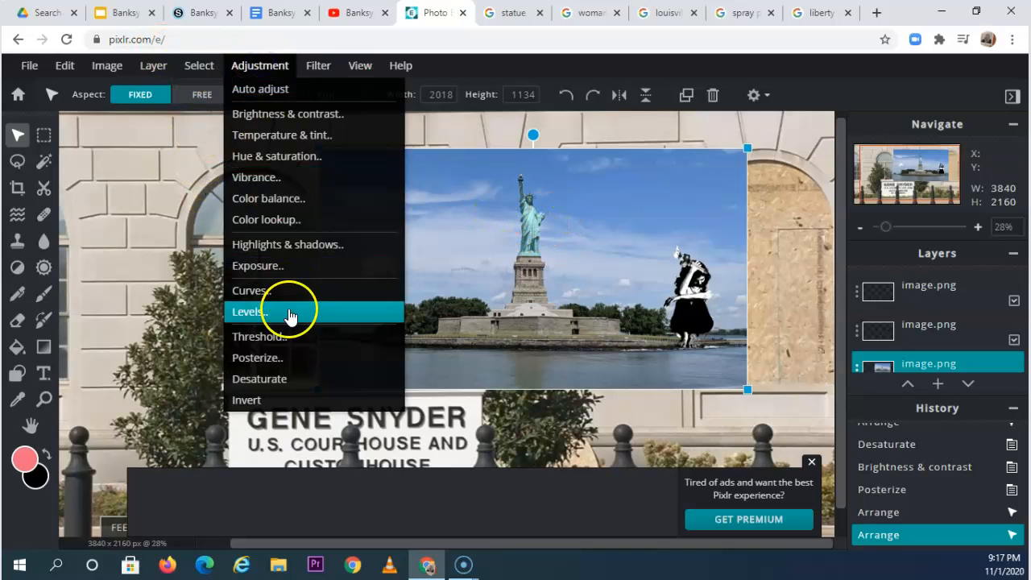
left_click(292, 377)
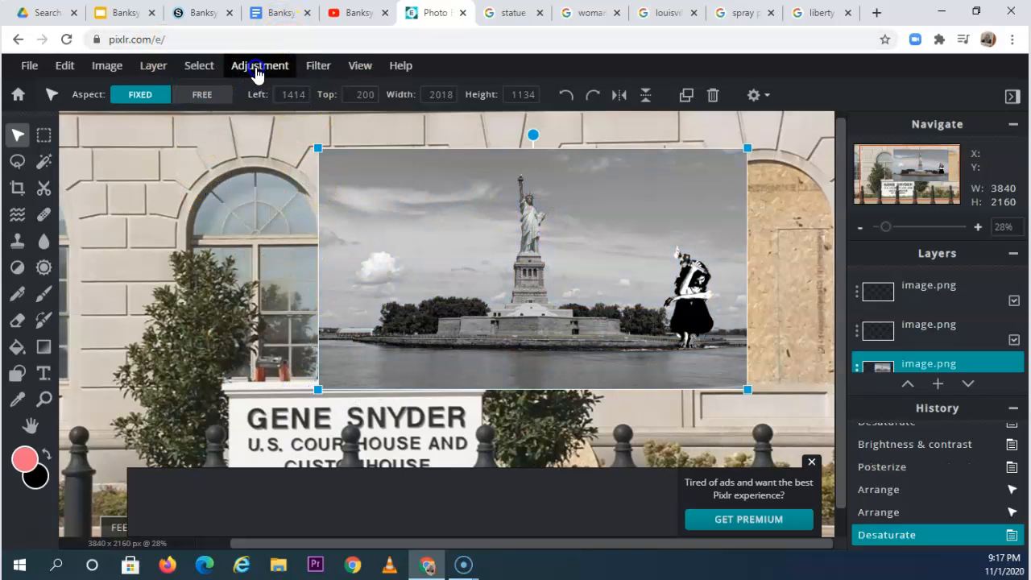
Step: Apply Brightness & contrast to the statue photo with contrast at 100 and brightness at about 7
left_click(256, 72)
left_click(291, 115)
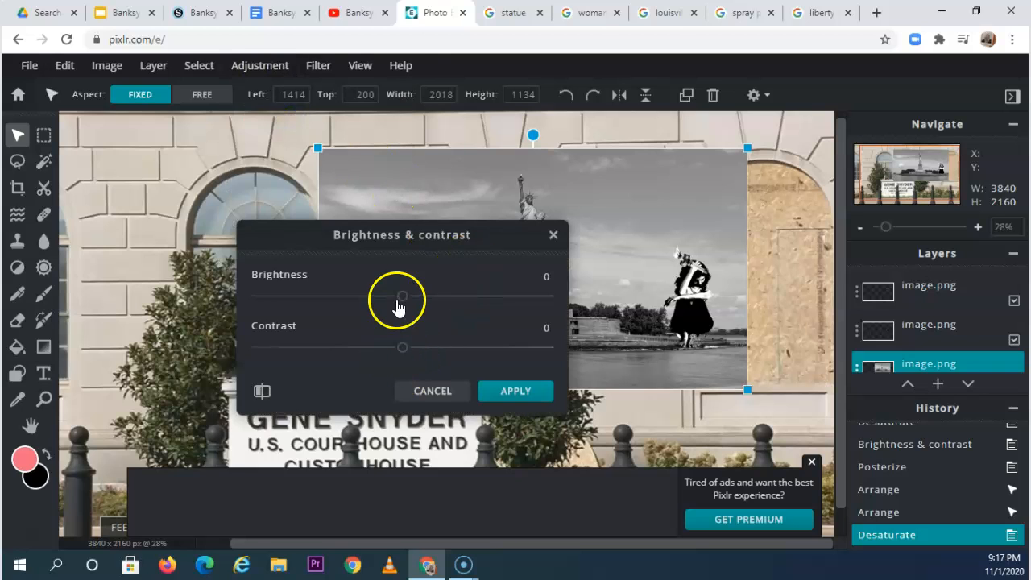
mouse_move(400, 295)
left_mouse_down()
mouse_move(449, 295)
mouse_move(398, 295)
left_mouse_up()
left_click_drag(400, 346, 580, 355)
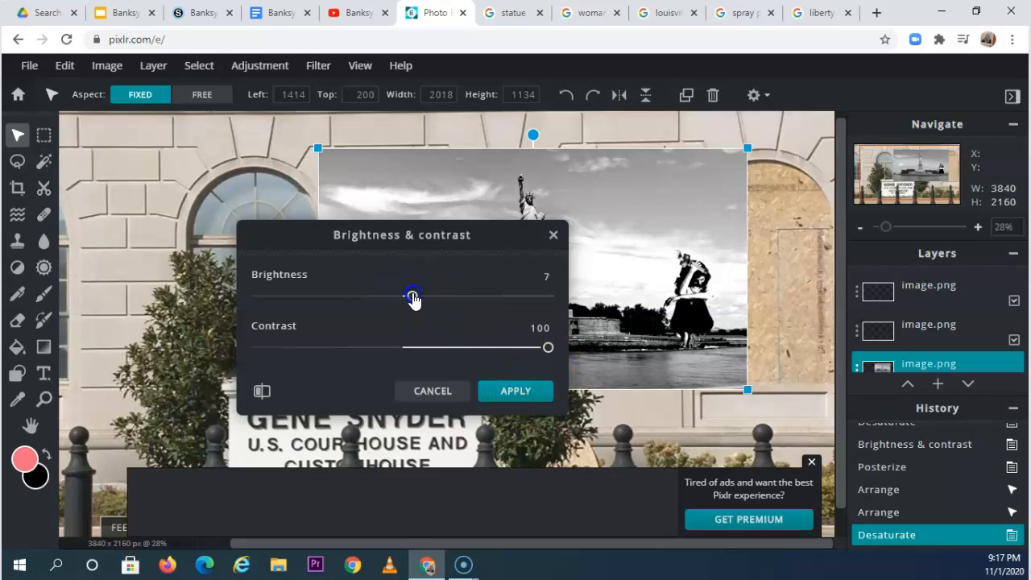
left_click(502, 392)
Step: Posterize the statue photo layer to only a few colors
left_click(252, 70)
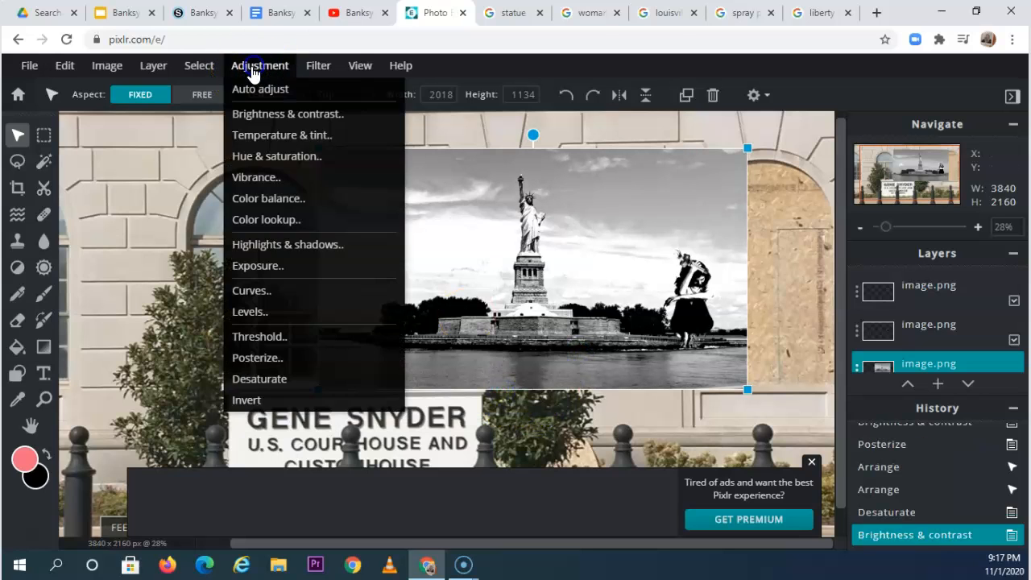
left_click(270, 359)
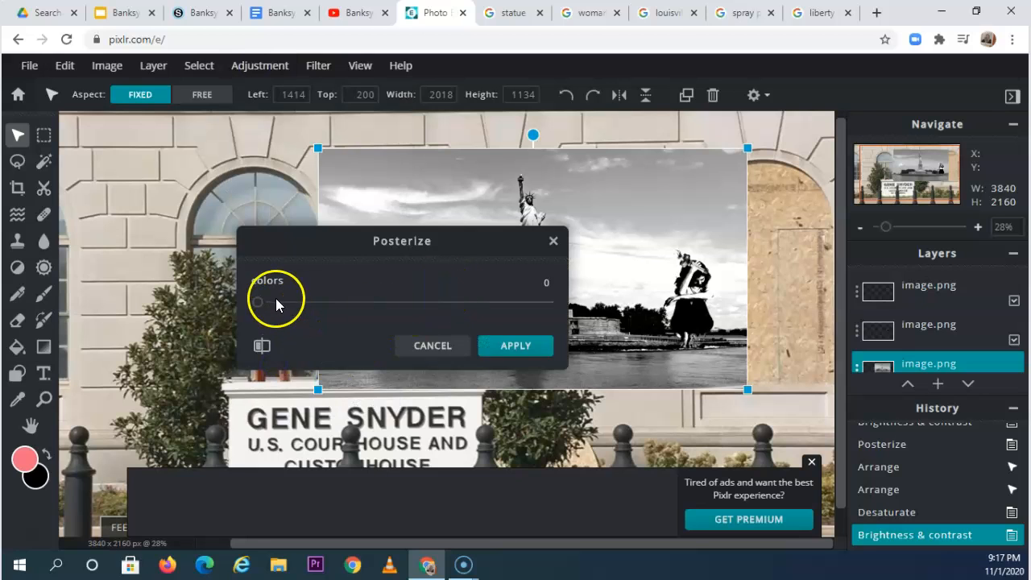
left_click_drag(263, 306, 286, 306)
left_click(493, 353)
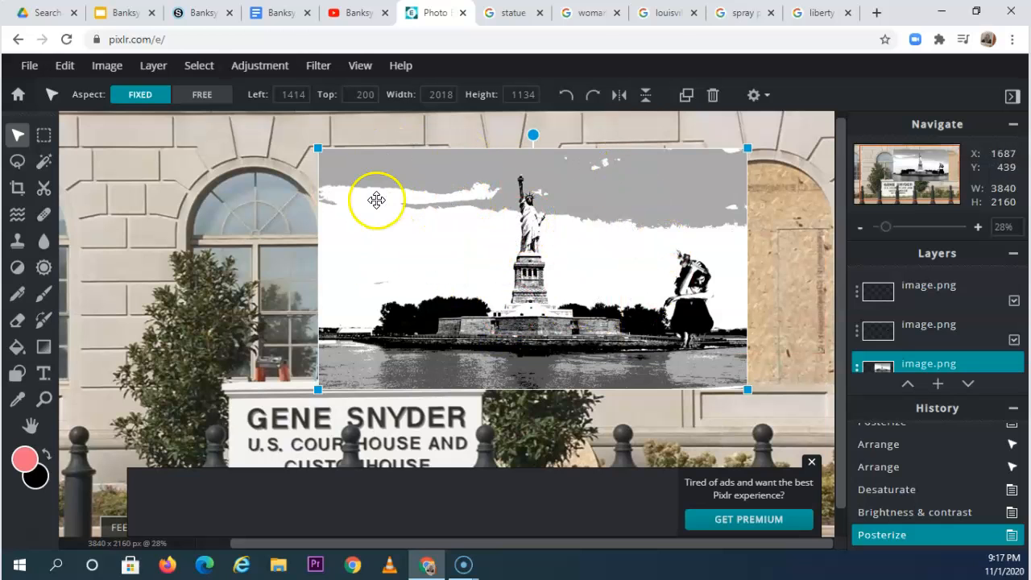
left_click(44, 162)
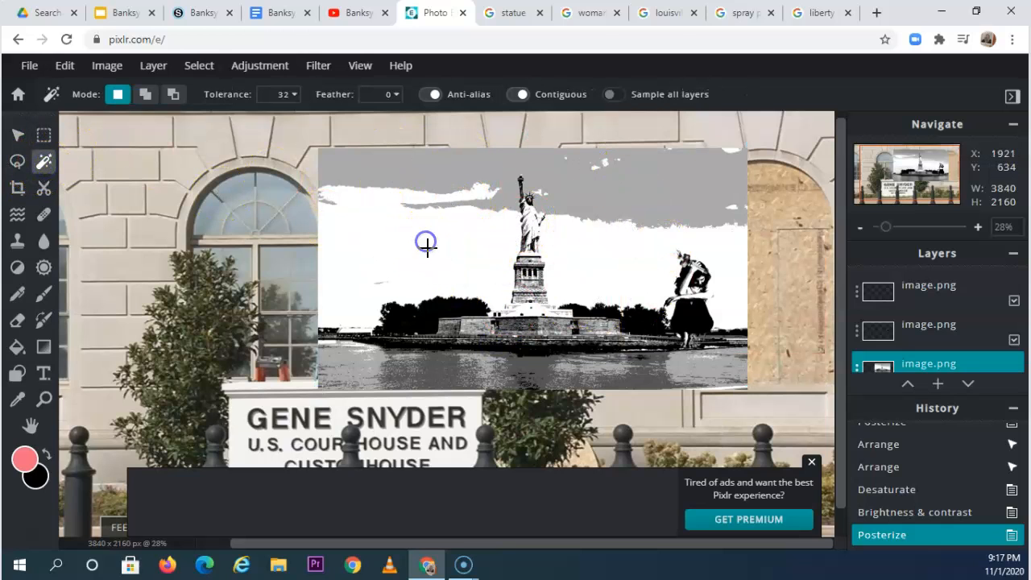
left_click(435, 258)
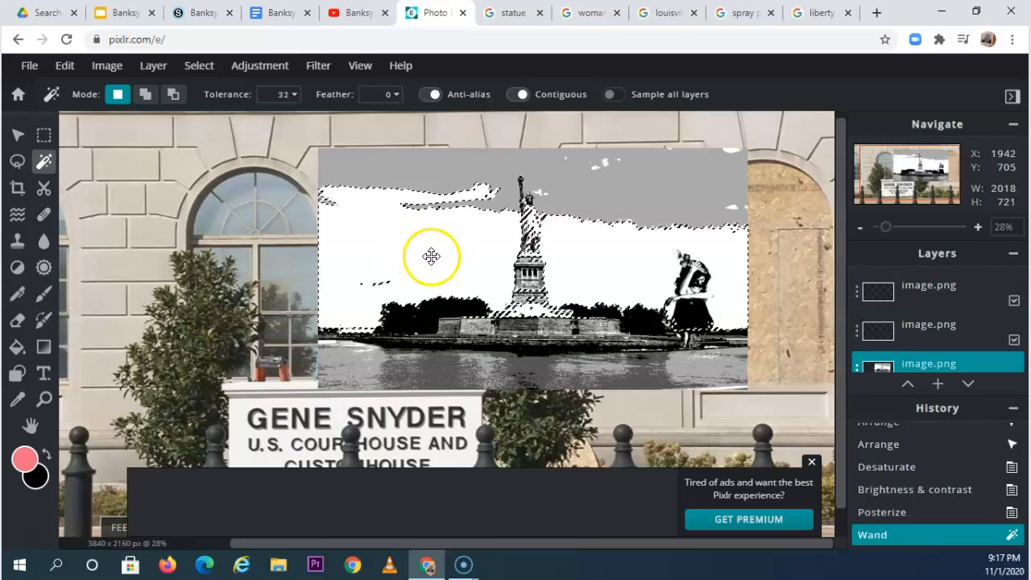
key("ctrl+d")
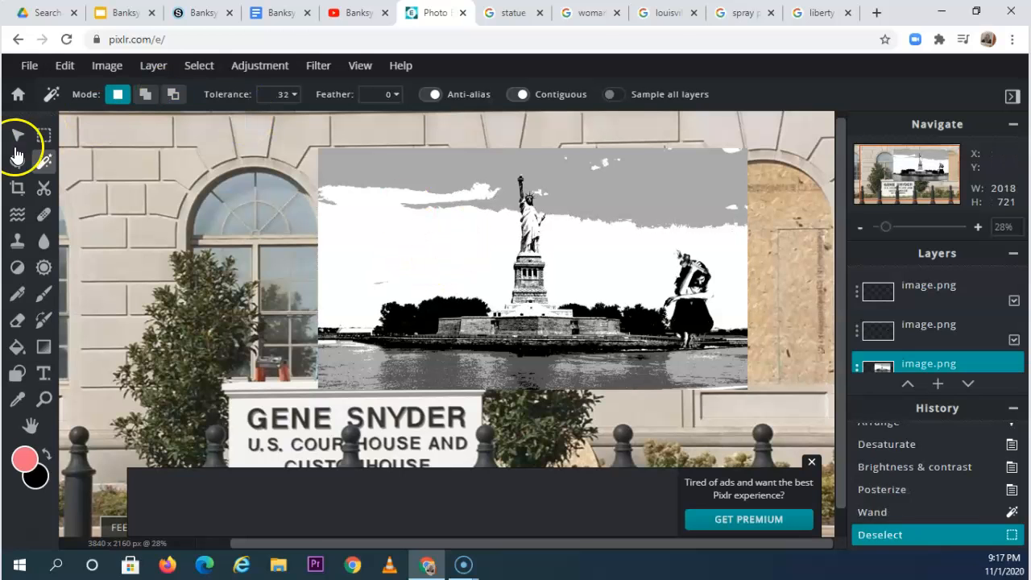
left_click(43, 190)
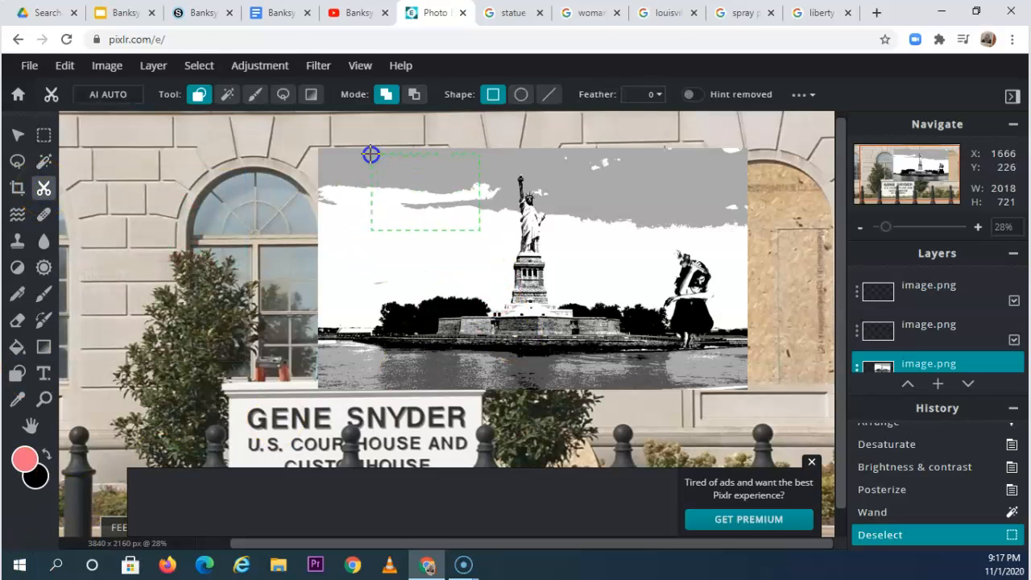
left_click_drag(377, 154, 326, 148)
key("ctrl+z")
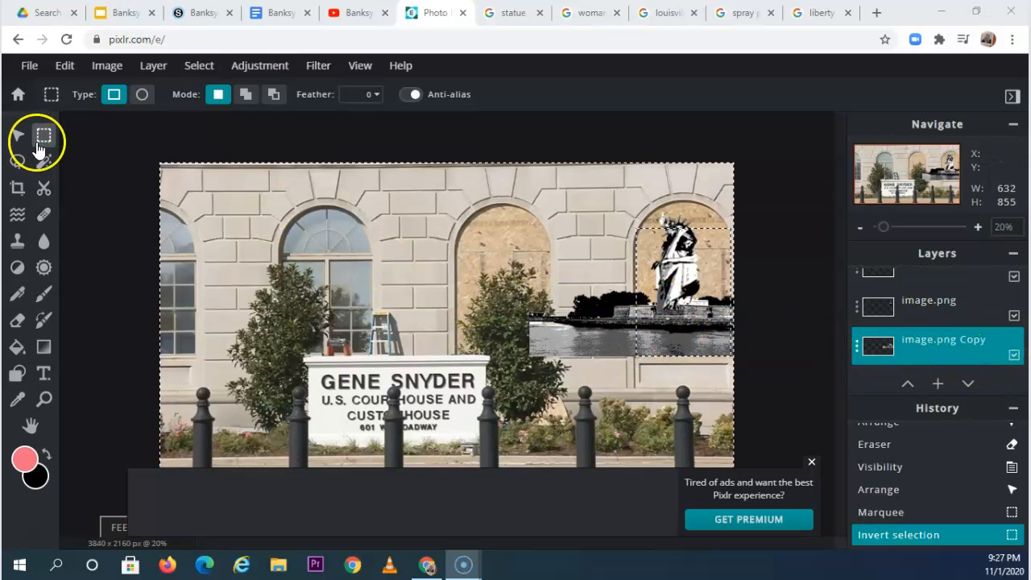
Step: Erase the island and water outside the boarded window with a 900 px eraser brush, and deselect
left_click(16, 320)
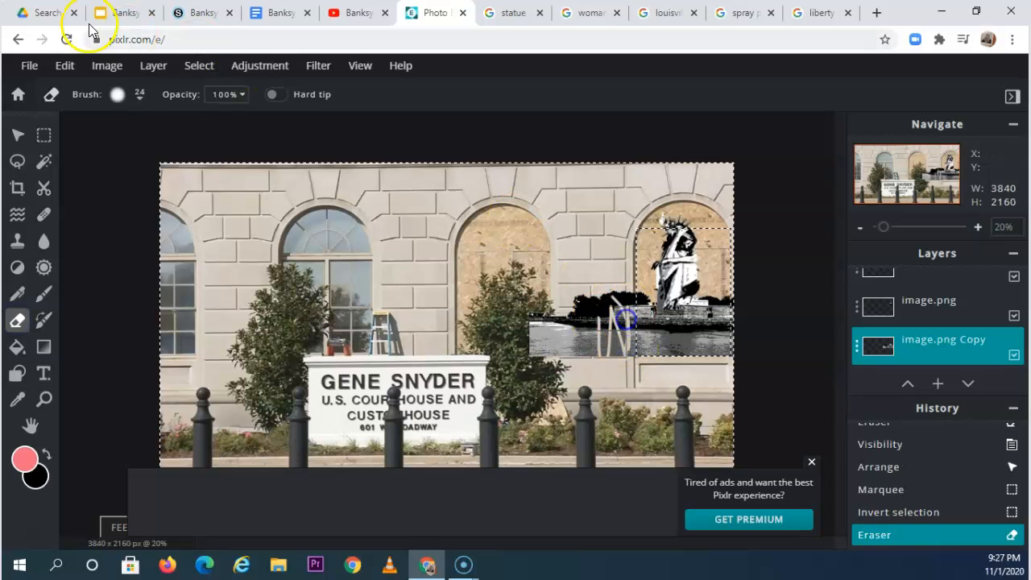
left_click(118, 95)
left_click(228, 149)
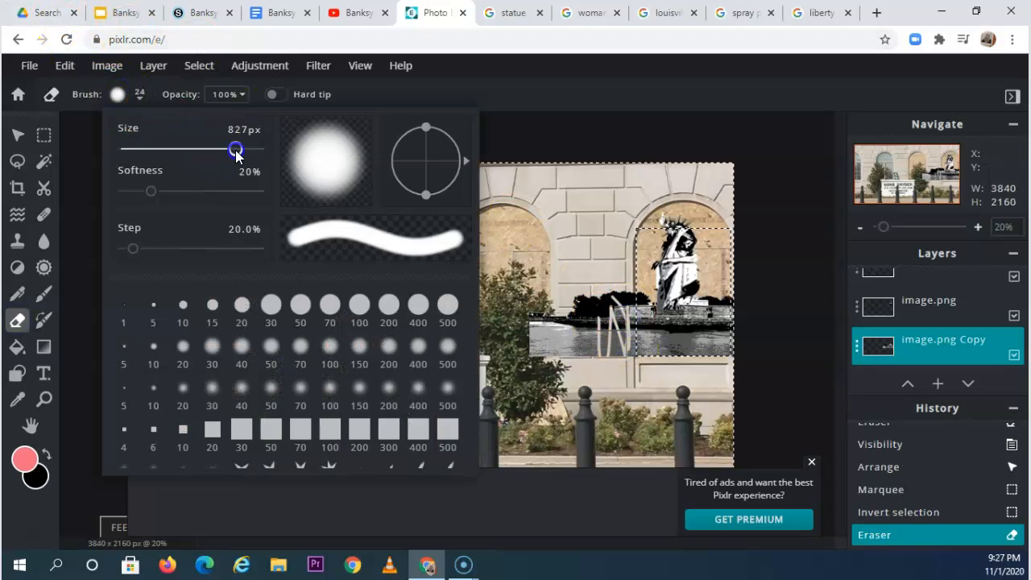
left_click(619, 313)
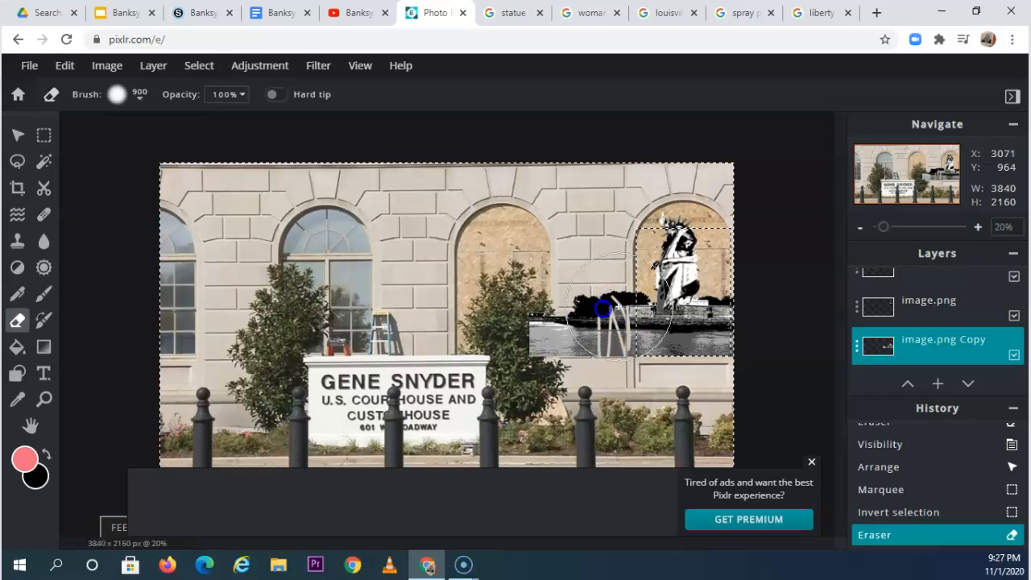
left_click_drag(572, 371, 537, 379)
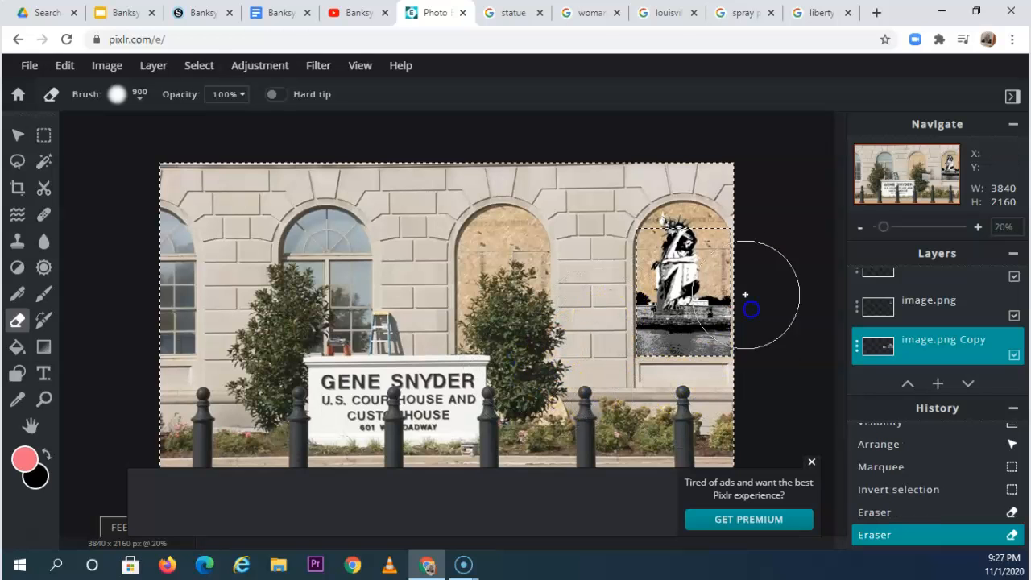
mouse_move(726, 196)
left_mouse_down()
mouse_move(725, 207)
mouse_move(731, 193)
mouse_move(684, 223)
mouse_move(710, 298)
mouse_move(684, 274)
left_mouse_up()
key("ctrl+d")
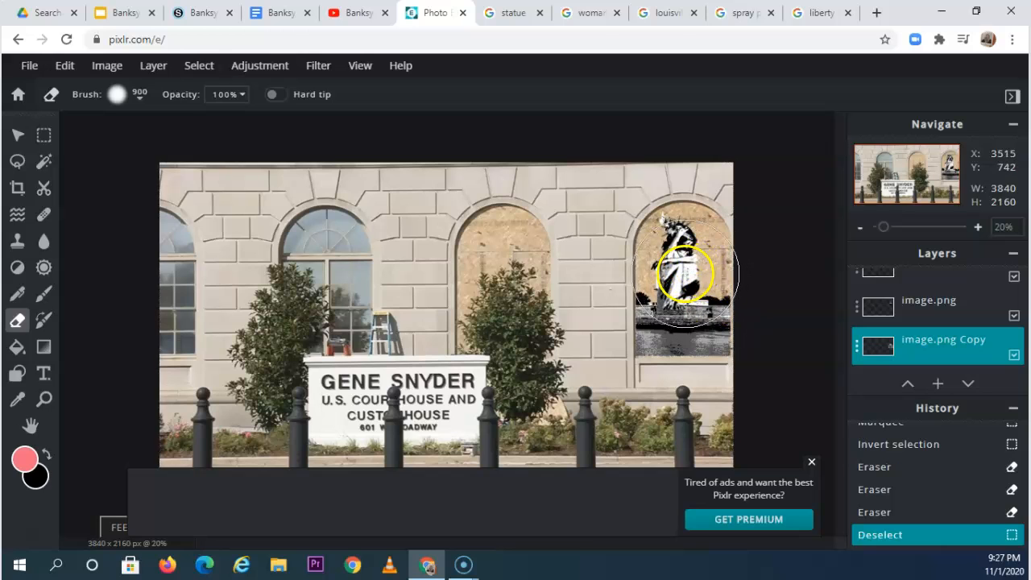
Step: Move the woman stencil layer onto the wall between the two boarded windows, at left 2438, top 508
scroll(941, 314, "up", 5)
scroll(943, 311, "down", 1)
scroll(942, 352, "down", 1)
left_click(943, 299)
scroll(947, 310, "up", 2)
left_click(946, 290)
key("v")
mouse_move(787, 318)
left_mouse_down()
mouse_move(706, 265)
mouse_move(590, 291)
left_mouse_up()
left_click_drag(684, 271, 590, 308)
left_click_drag(589, 310, 590, 309)
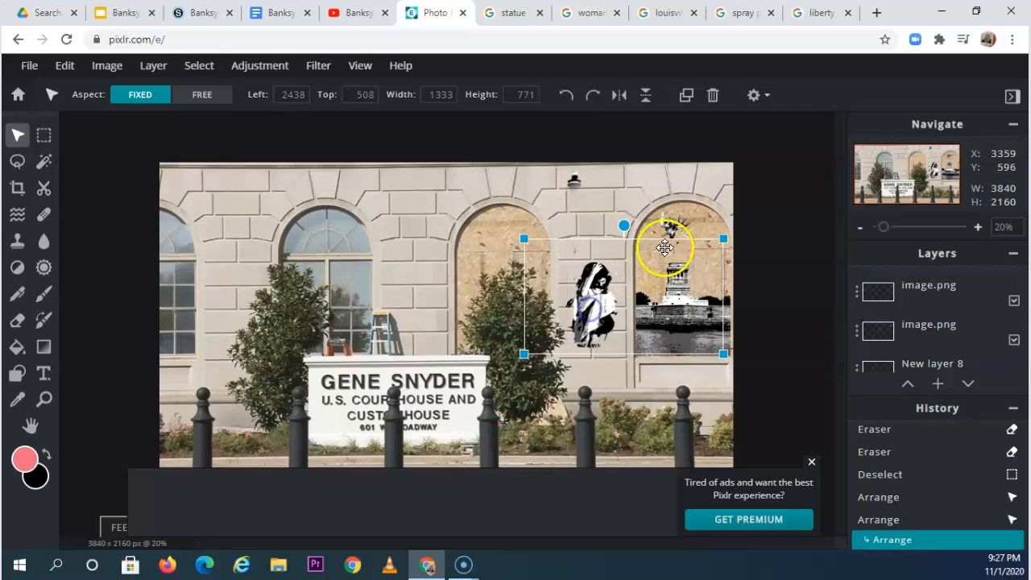
Step: Move the torch to left 2779, top 565 and the crown to left 2769, top 540, over the woman's head
left_click_drag(675, 226, 598, 262)
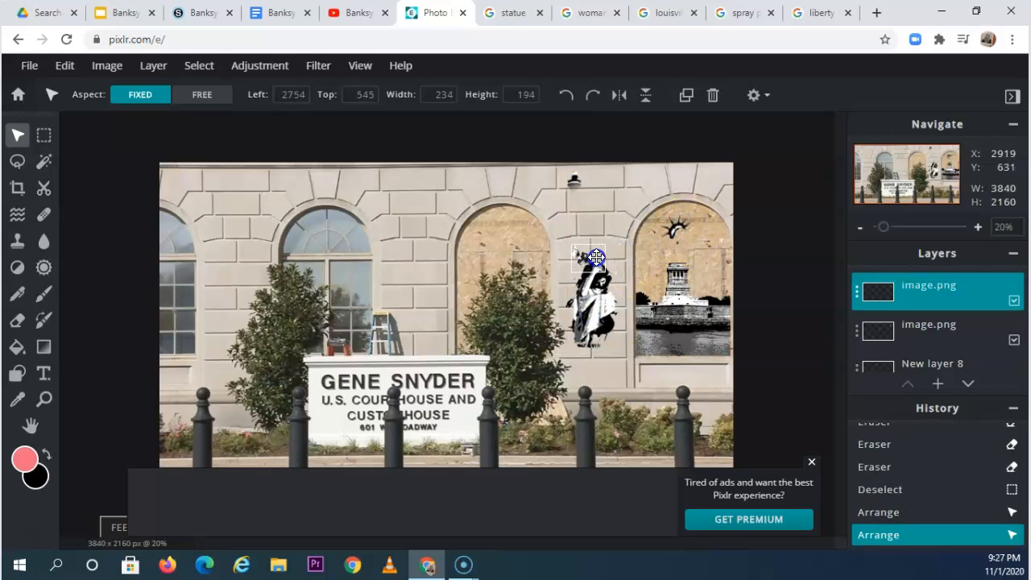
left_click_drag(676, 227, 601, 260)
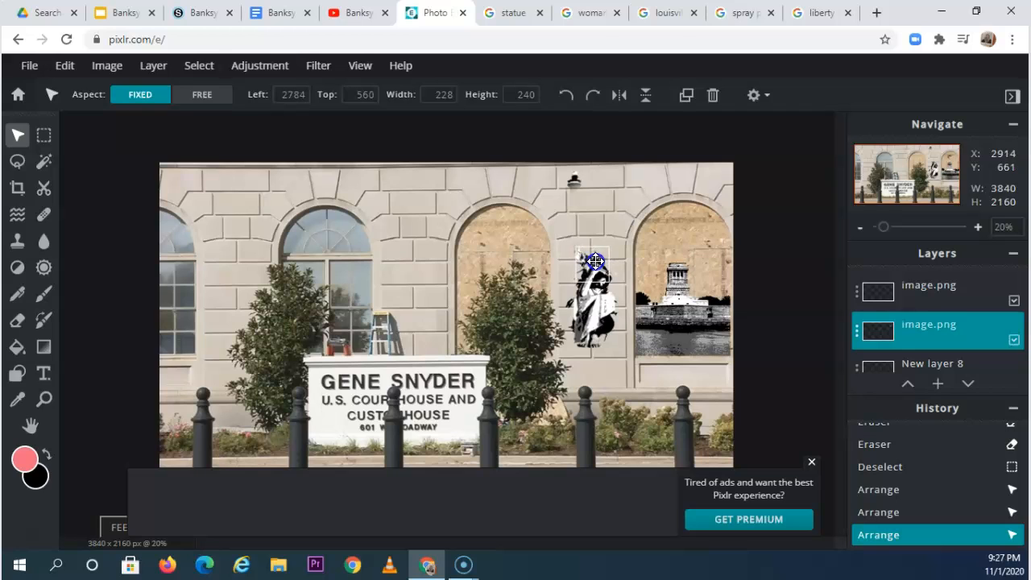
left_click_drag(592, 260, 593, 257)
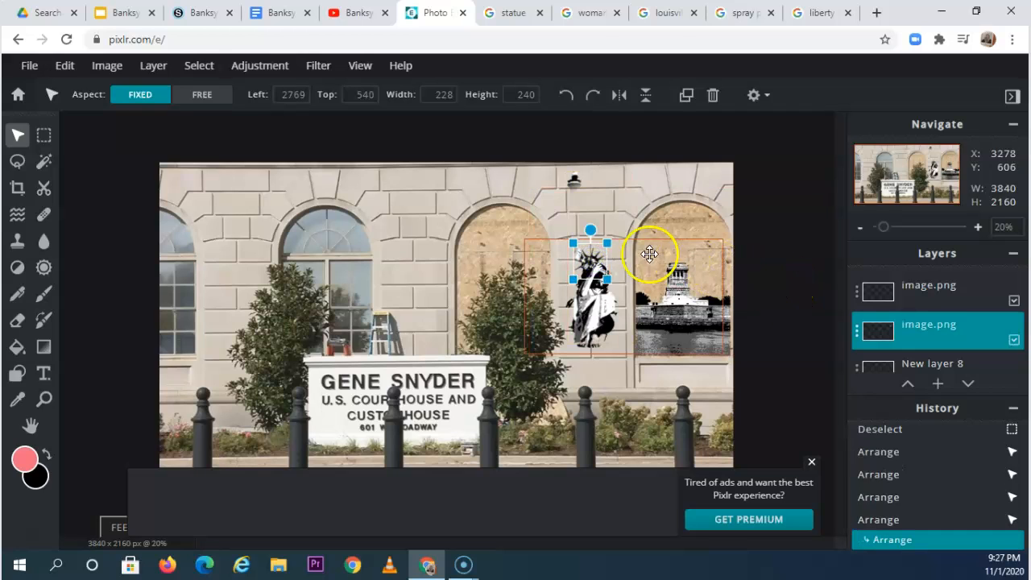
Step: Select the layer holding the stray dark fragment on the wall above the woman and erase that fragment
left_click(966, 299)
scroll(982, 321, "down", 2)
scroll(982, 316, "down", 1)
left_click(878, 330)
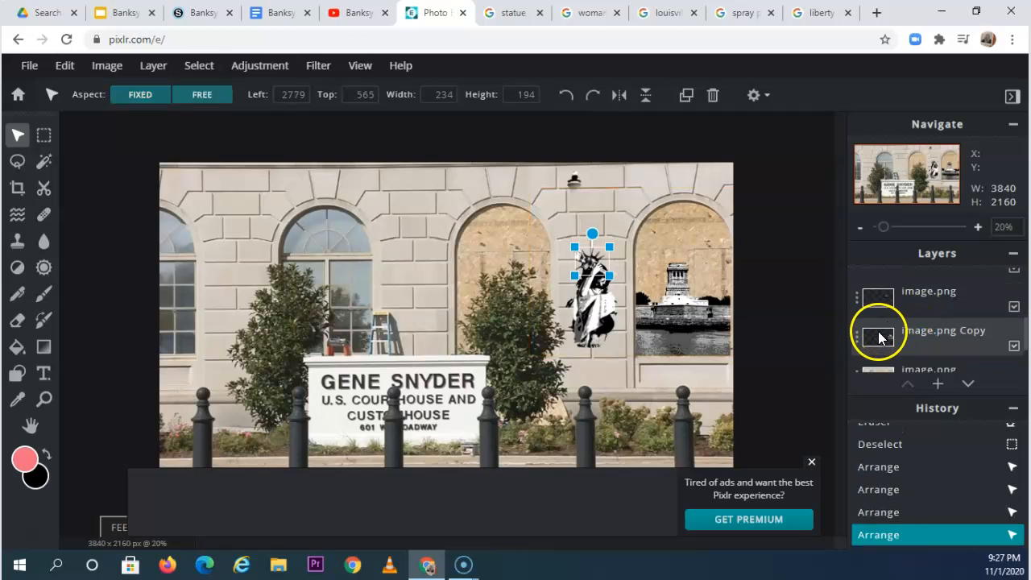
left_click(886, 304)
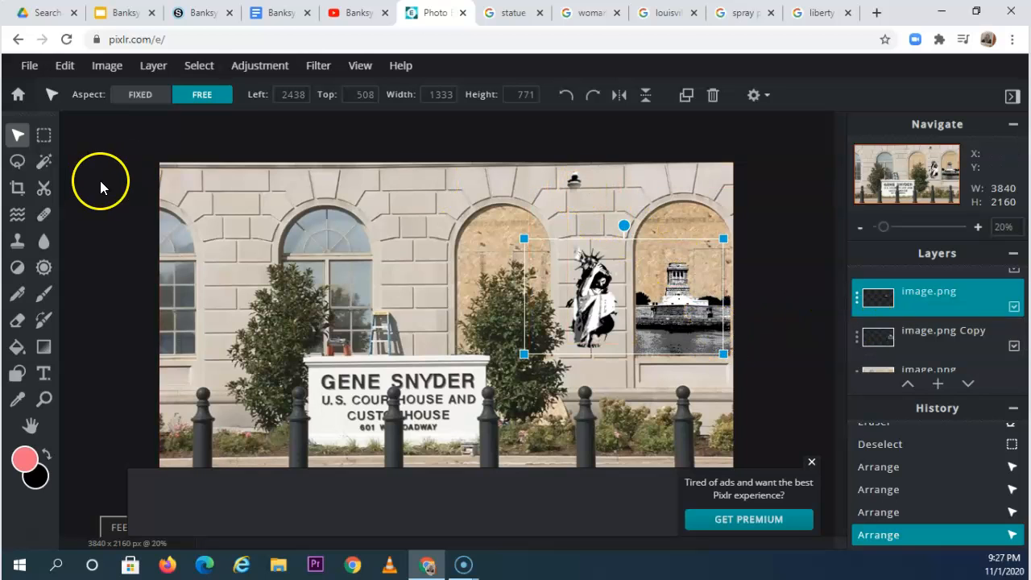
left_click(572, 185)
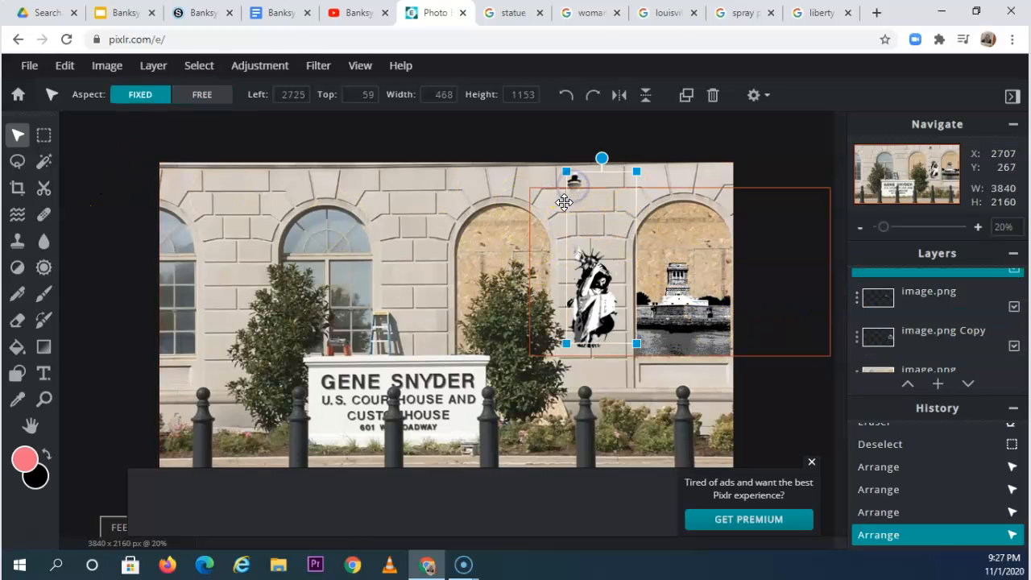
key("e")
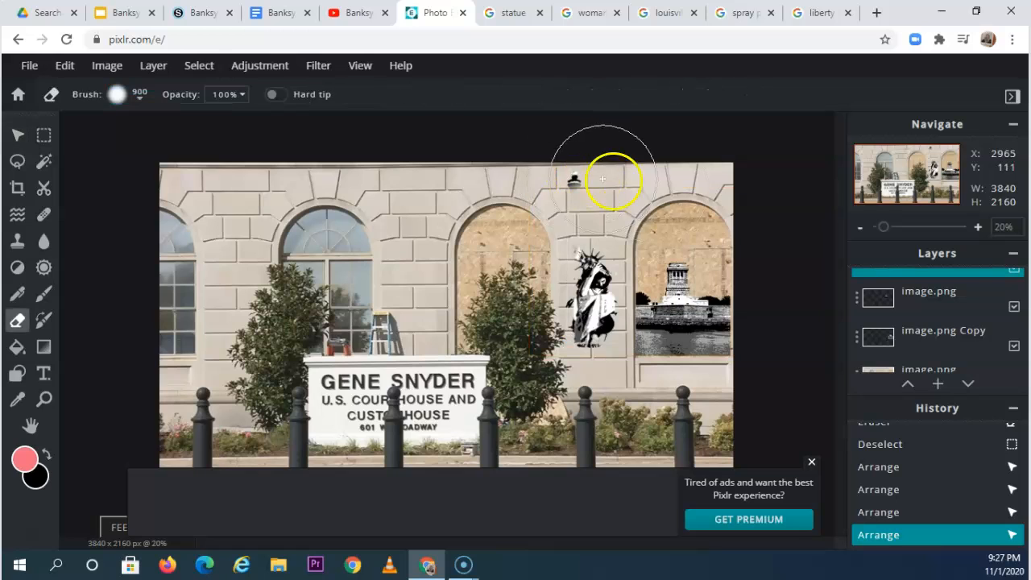
left_click(516, 166)
left_click(649, 249)
left_click(771, 345)
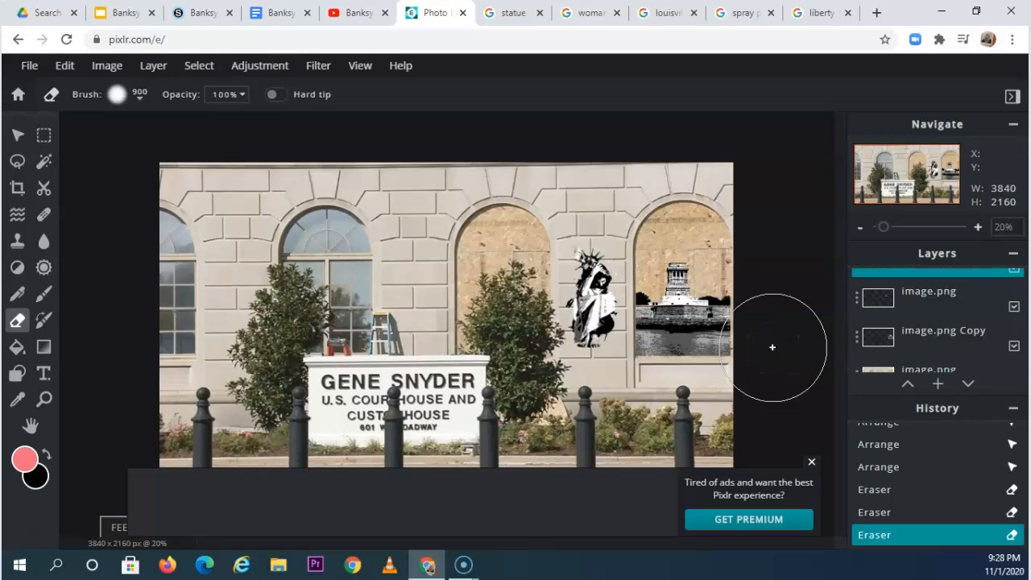
Step: Close the premium advertisement banner covering the lower part of the canvas
mouse_move(672, 266)
left_mouse_down()
mouse_move(596, 291)
mouse_move(604, 255)
mouse_move(604, 323)
mouse_move(599, 287)
mouse_move(614, 307)
left_mouse_up()
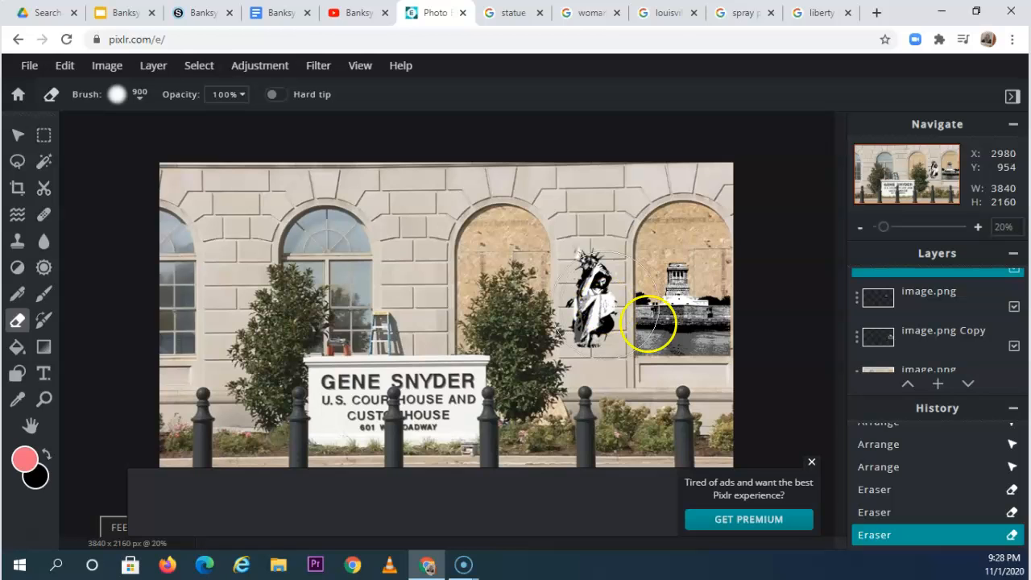
left_click(811, 462)
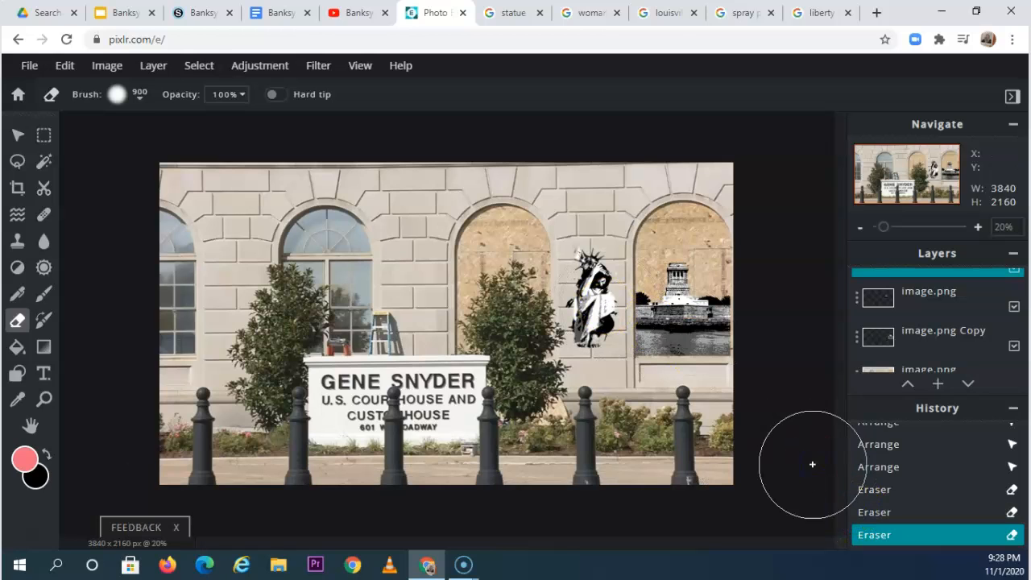
mouse_move(652, 340)
left_mouse_down()
mouse_move(453, 303)
mouse_move(492, 308)
left_mouse_up()
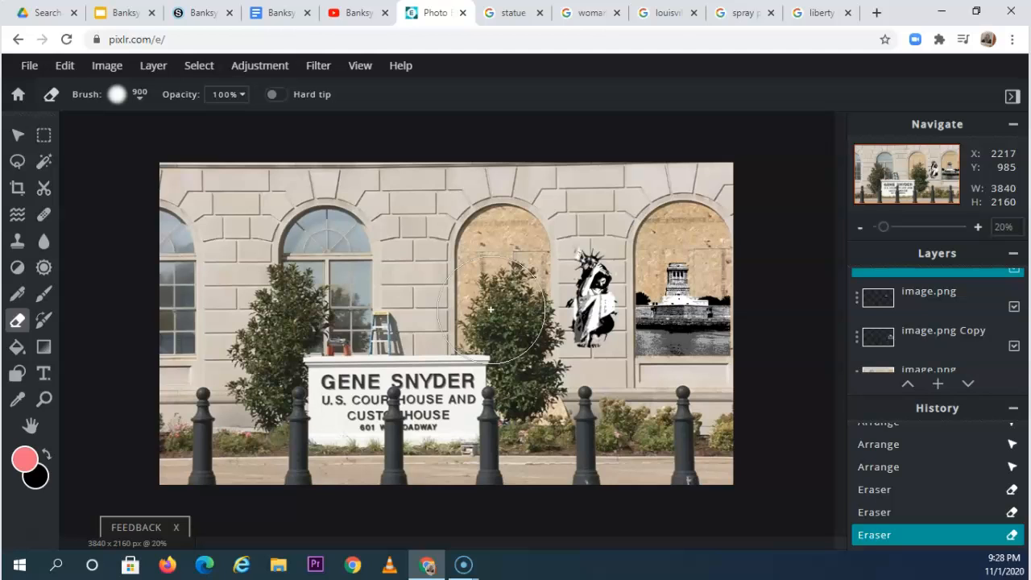
mouse_move(658, 315)
left_mouse_down()
mouse_move(619, 297)
mouse_move(695, 262)
mouse_move(680, 236)
mouse_move(654, 245)
left_mouse_up()
left_click_drag(605, 277, 594, 316)
Step: Set the blend mode of the statue pedestal layer, image.png Copy, to Hard-light
left_click(45, 399)
left_click(598, 290)
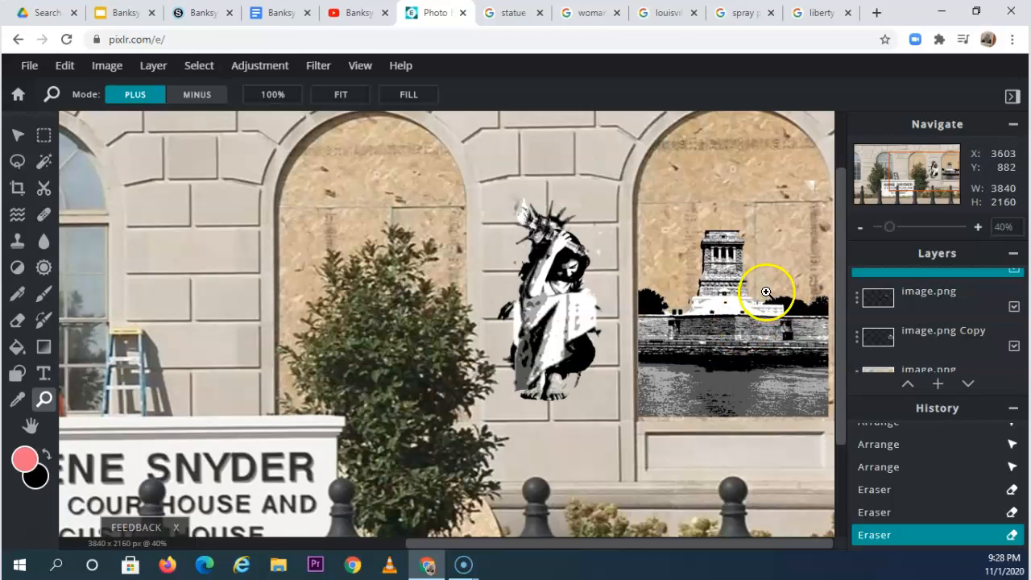
scroll(930, 311, "down", 2)
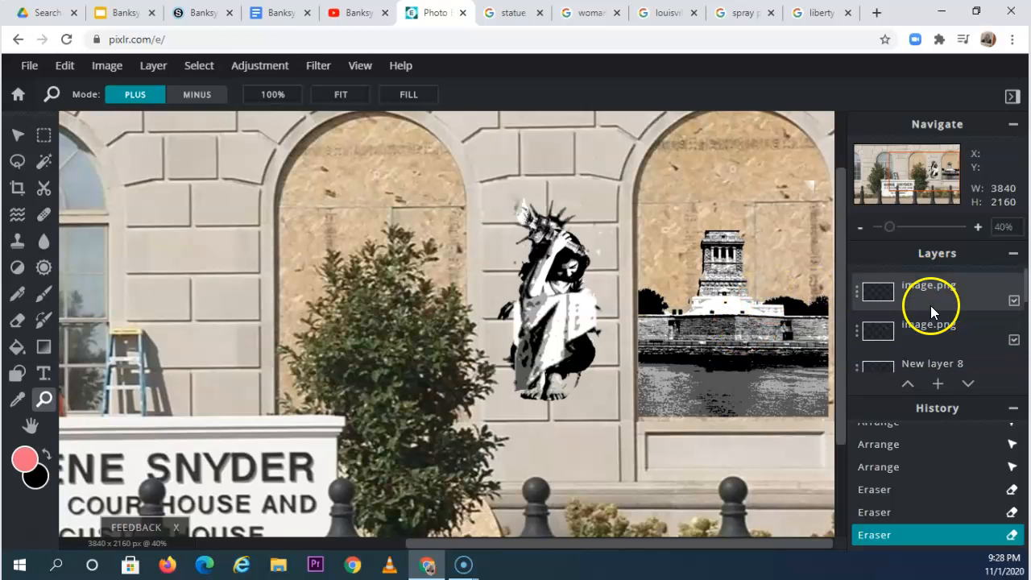
scroll(942, 299, "down", 2)
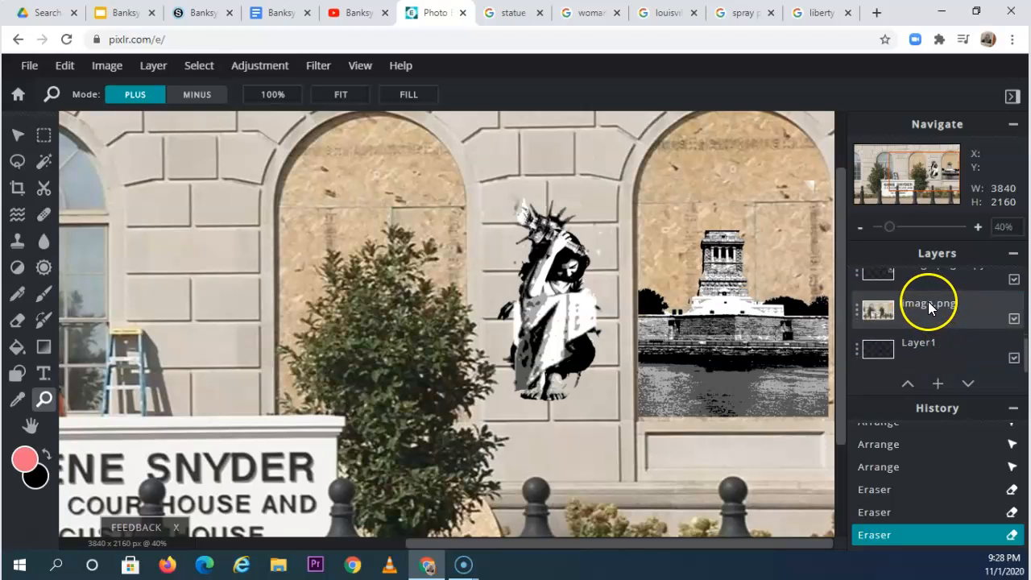
scroll(926, 302, "up", 1)
left_click(901, 346)
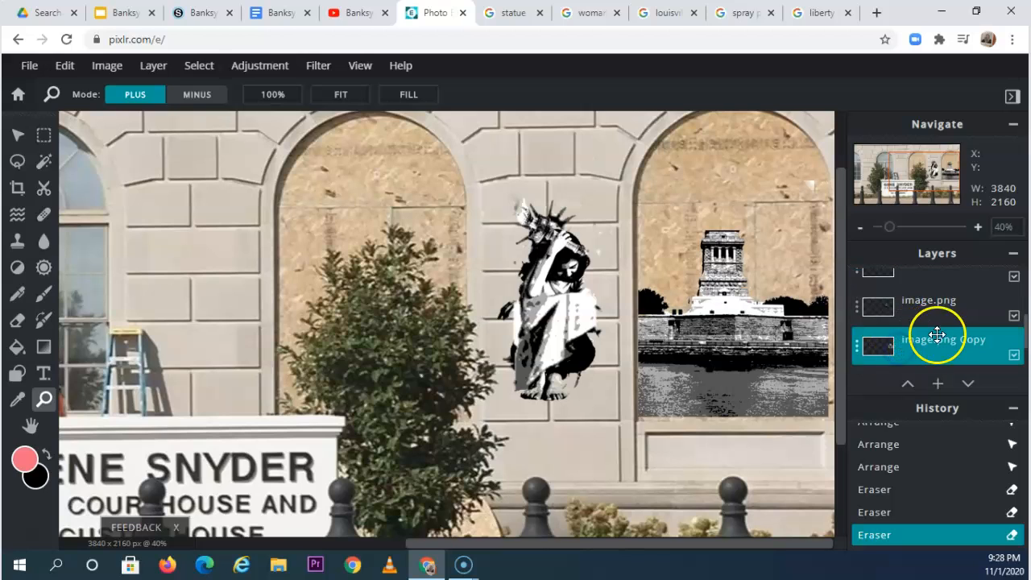
left_click(962, 349)
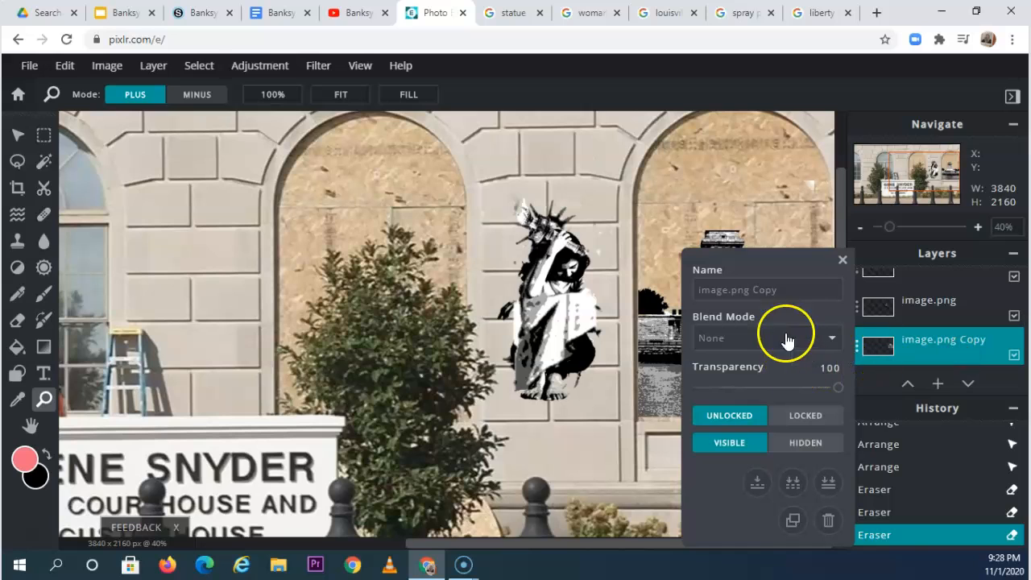
double_click(925, 343)
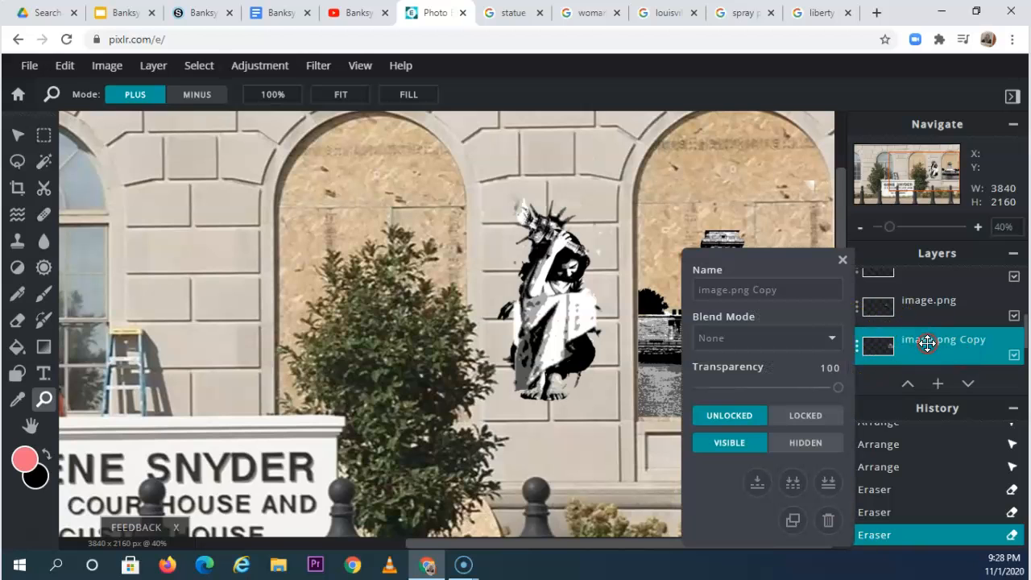
left_click(816, 348)
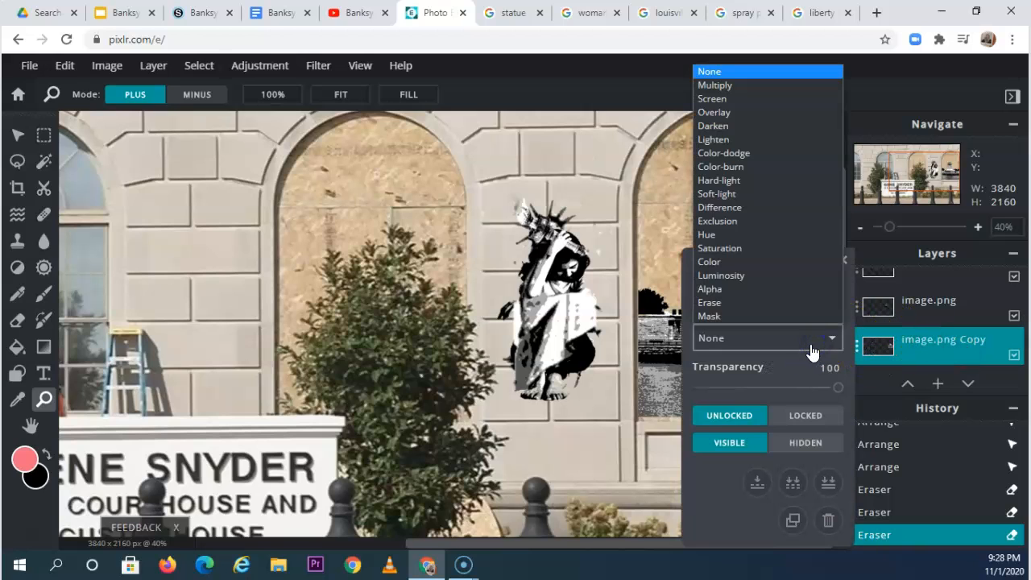
left_click(758, 179)
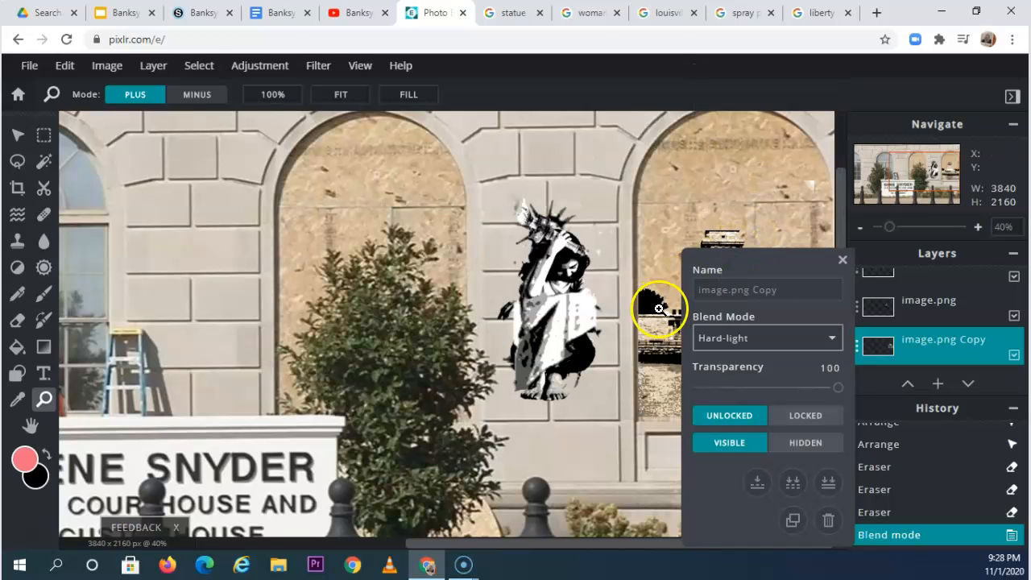
left_click(843, 260)
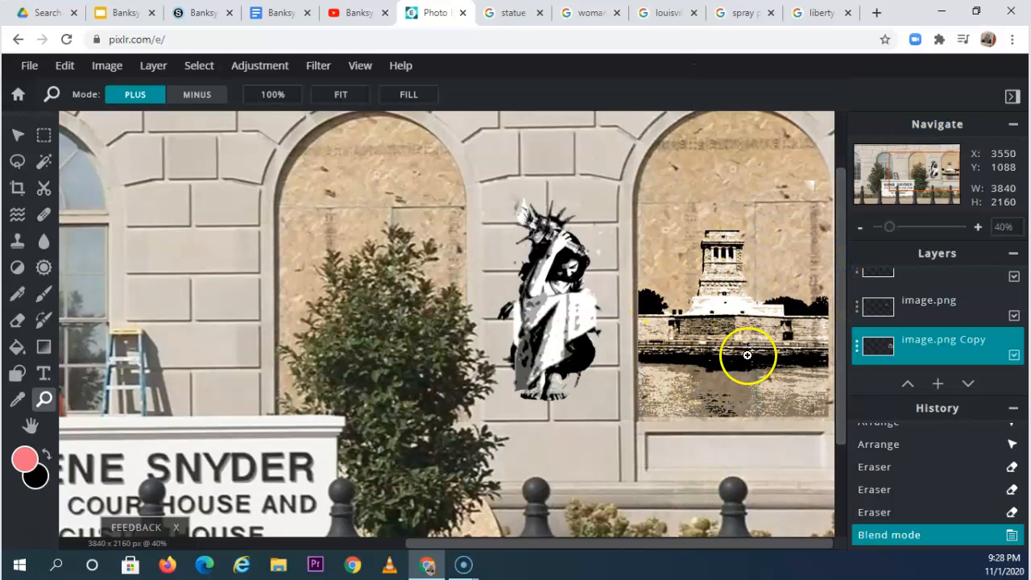
Step: Set the image.png layer directly above the pedestal's image.png Copy layer to the Hard-light blend mode
left_click(549, 363)
left_click(905, 302)
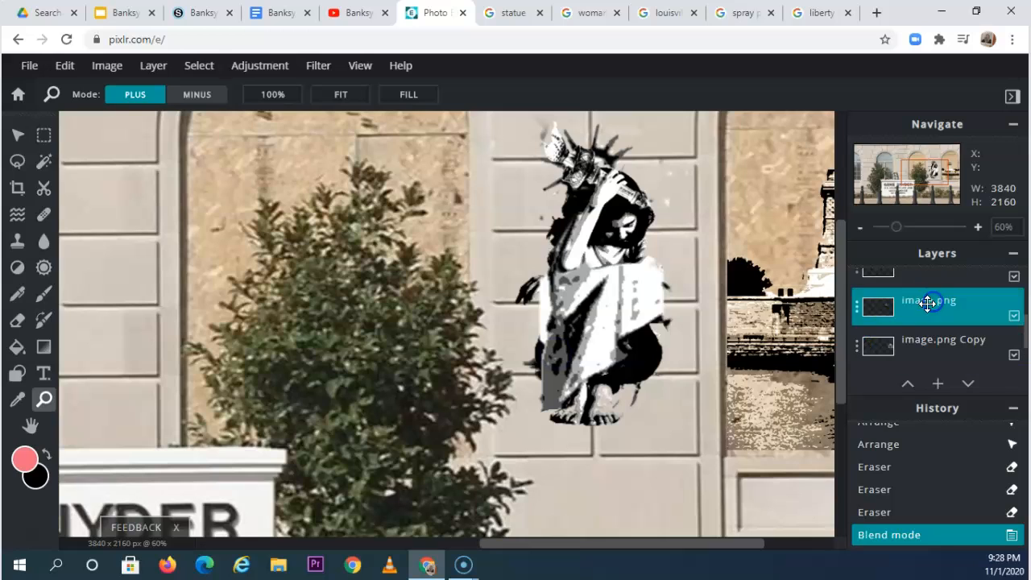
left_click(914, 309)
left_click(769, 345)
left_click(784, 339)
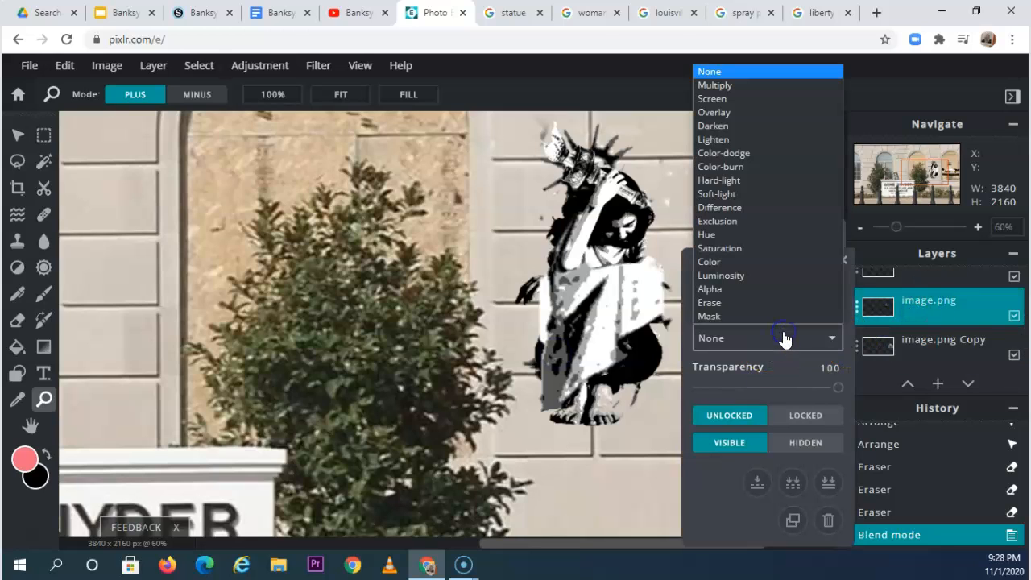
left_click(728, 180)
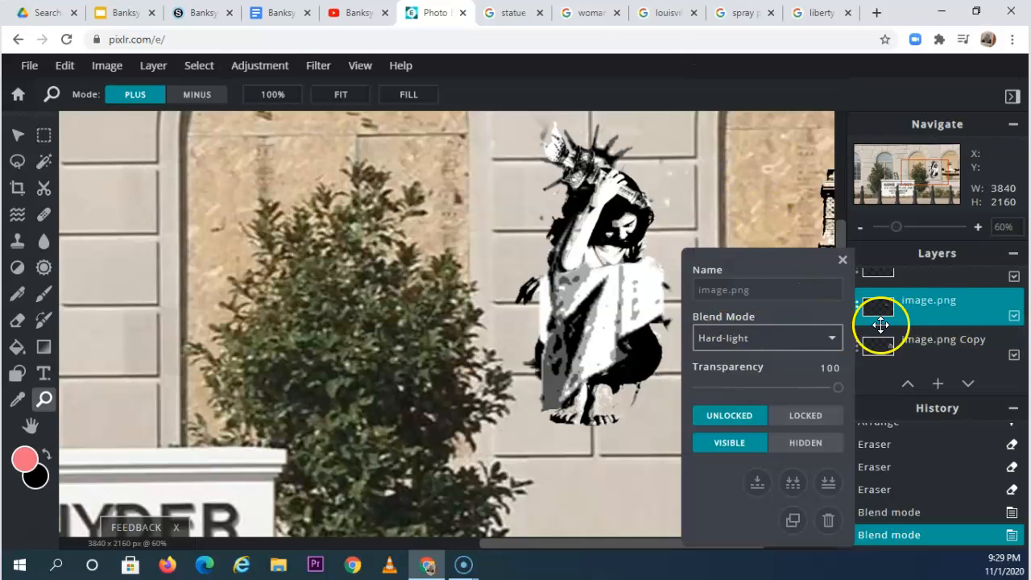
Step: Apply the Hard-light blend mode to the woman's image.png layer directly below New layer 8
left_click(951, 280)
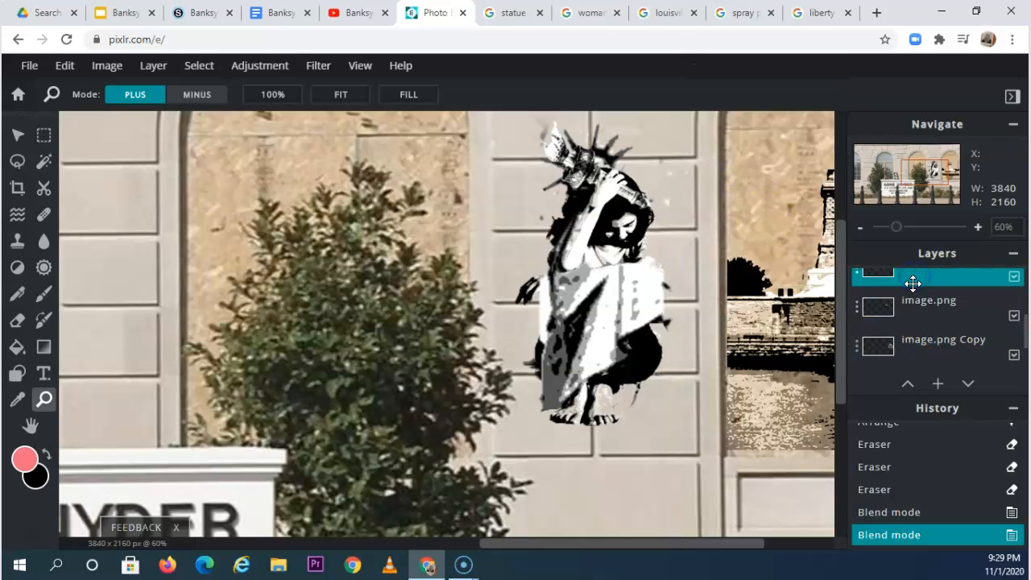
scroll(914, 297, "up", 1)
left_click(911, 347)
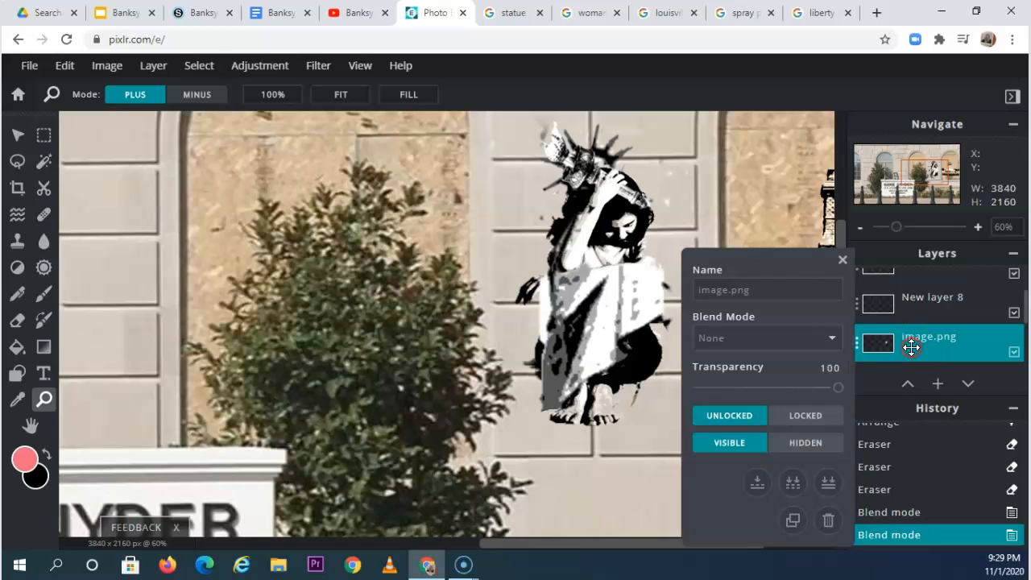
left_click(762, 338)
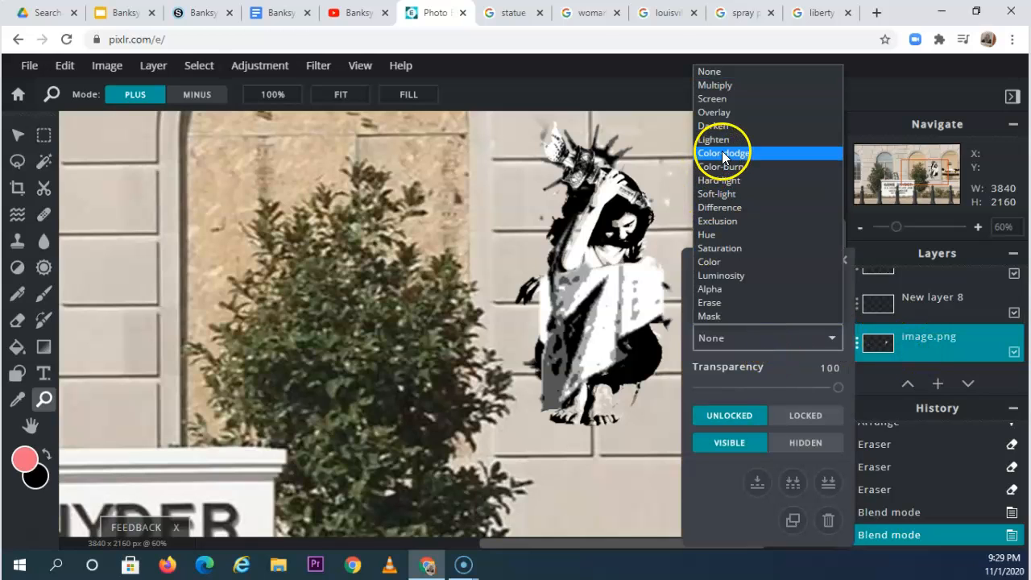
left_click(730, 179)
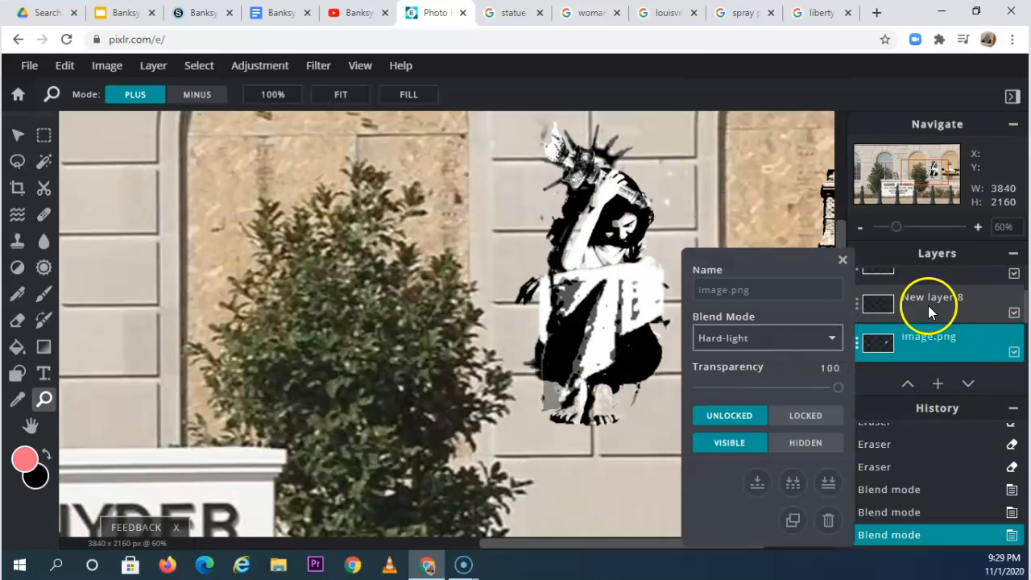
Step: Set the two topmost image.png layers, holding the torch and crown, to the Hard-light blend mode
left_click_drag(930, 305, 933, 357)
left_click(930, 338)
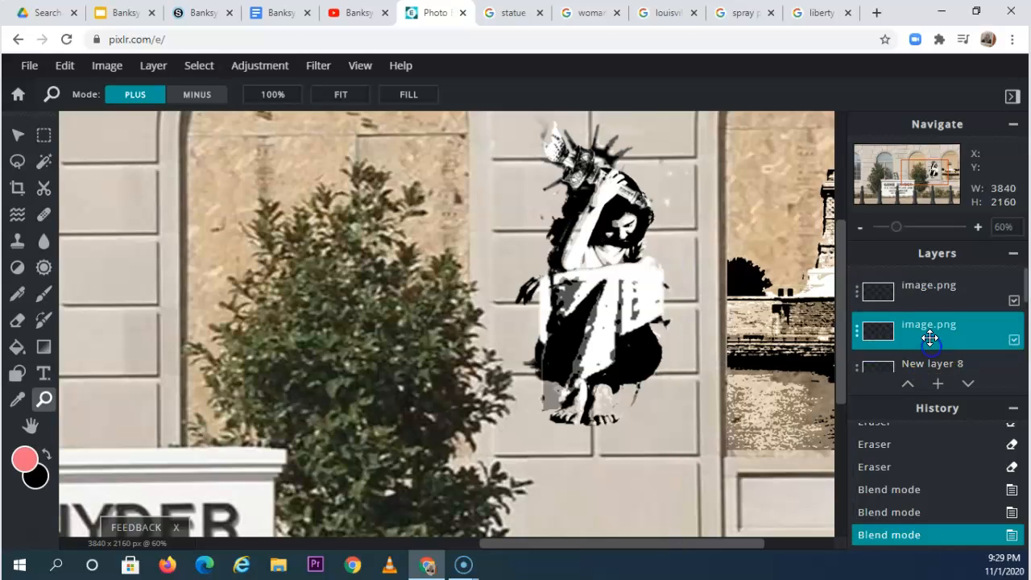
left_click(930, 332)
left_click(769, 290)
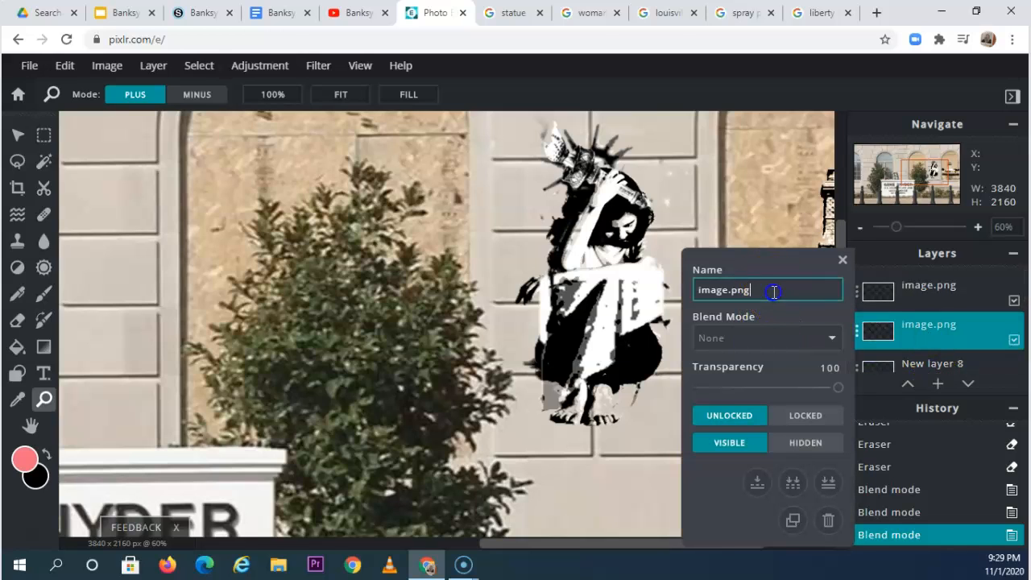
left_click(780, 344)
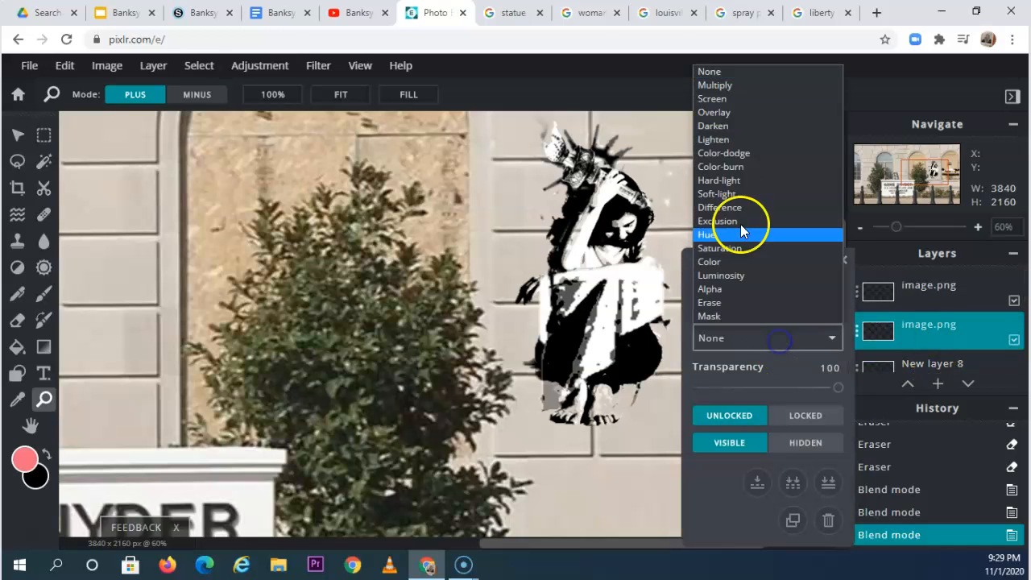
left_click(736, 182)
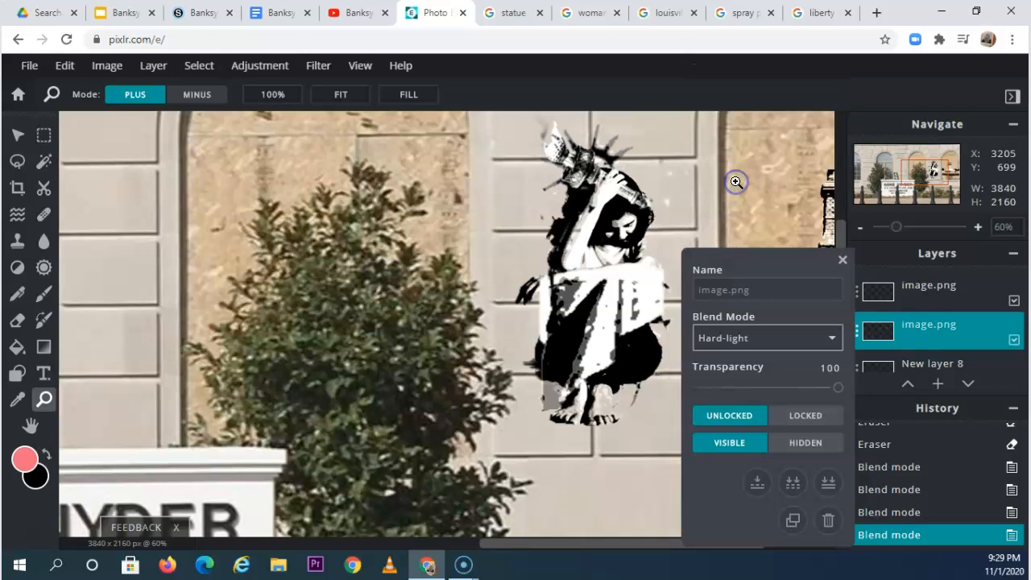
left_click(951, 294)
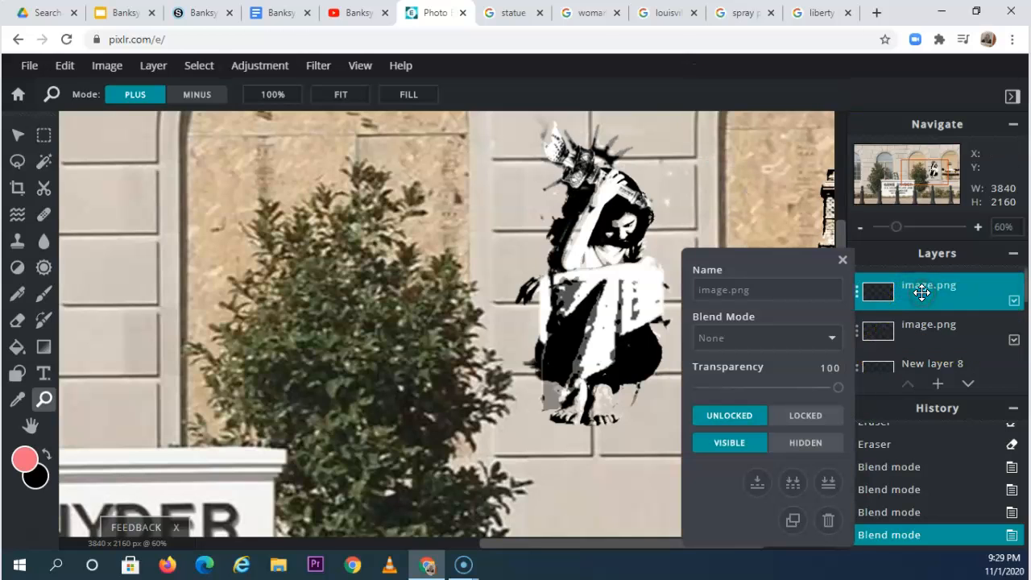
left_click(775, 339)
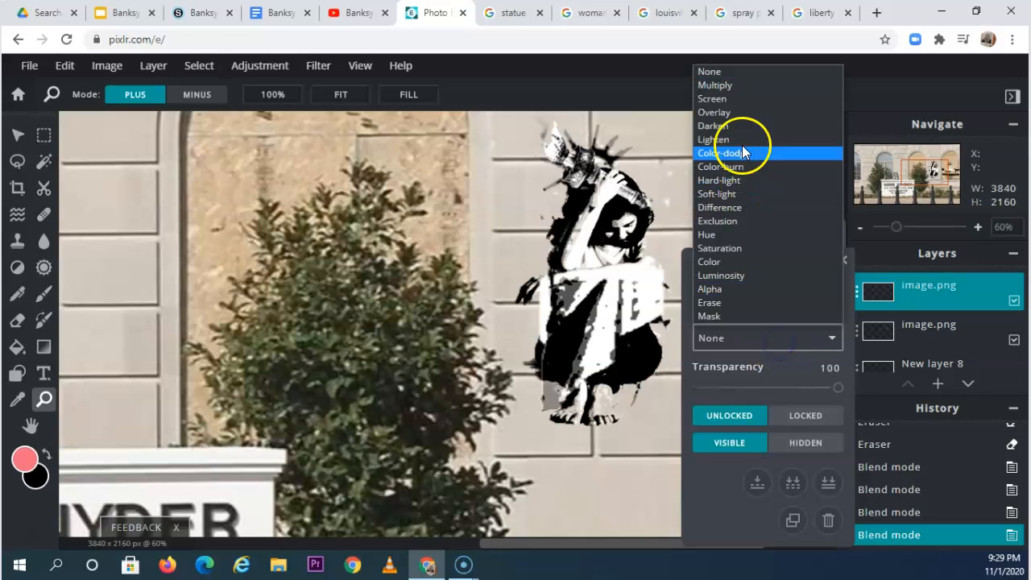
left_click(750, 181)
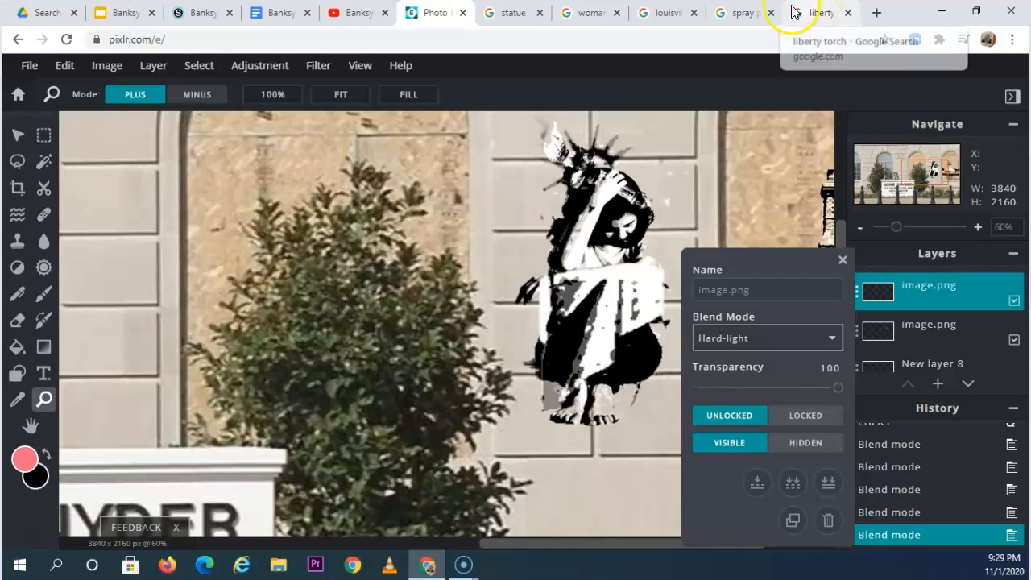
Step: Copy the Vecteezy spray paint drip image from the Google image results and paste it into the Pixlr composite
left_click(741, 11)
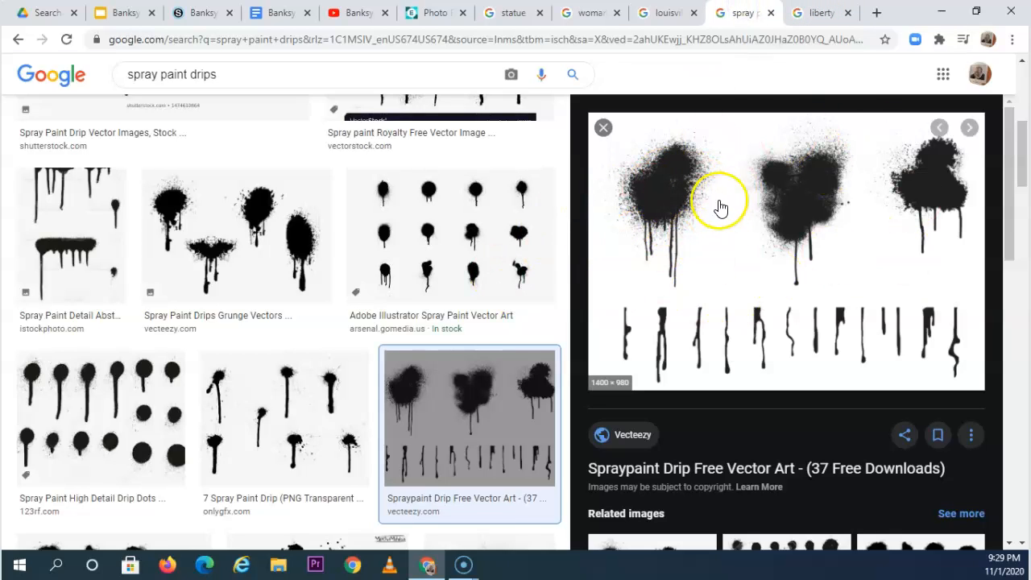
right_click(698, 211)
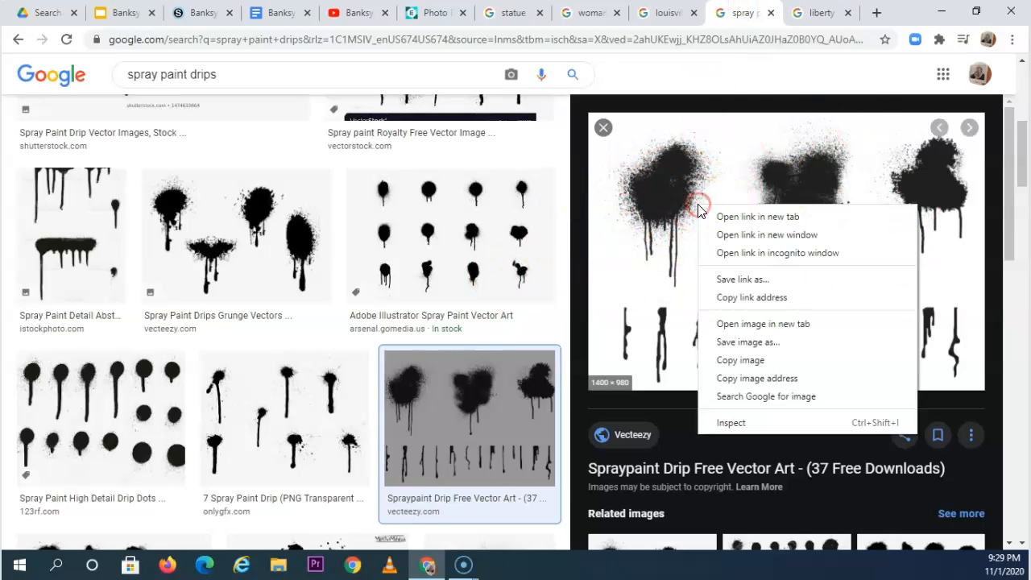
left_click(756, 360)
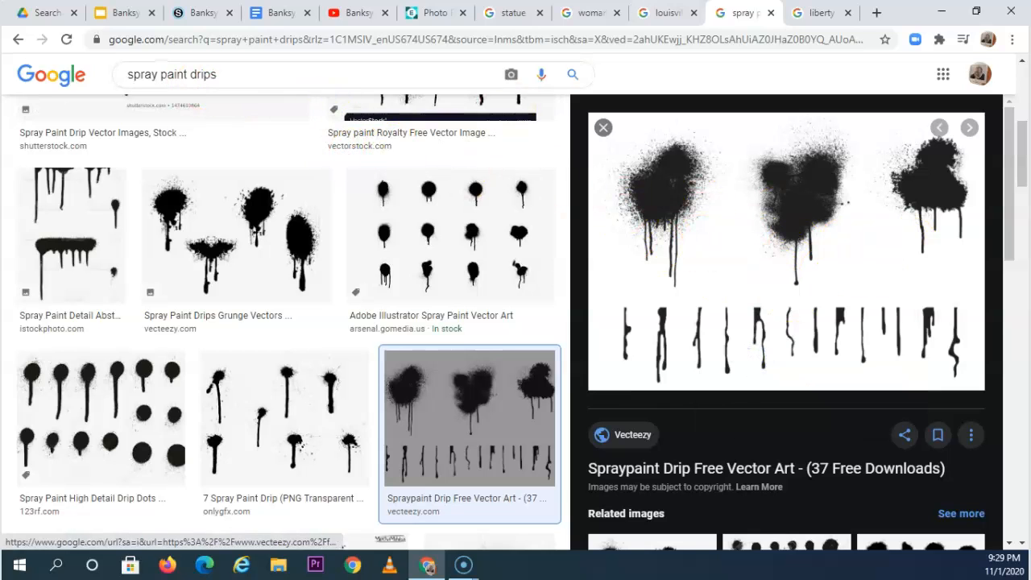
left_click(435, 13)
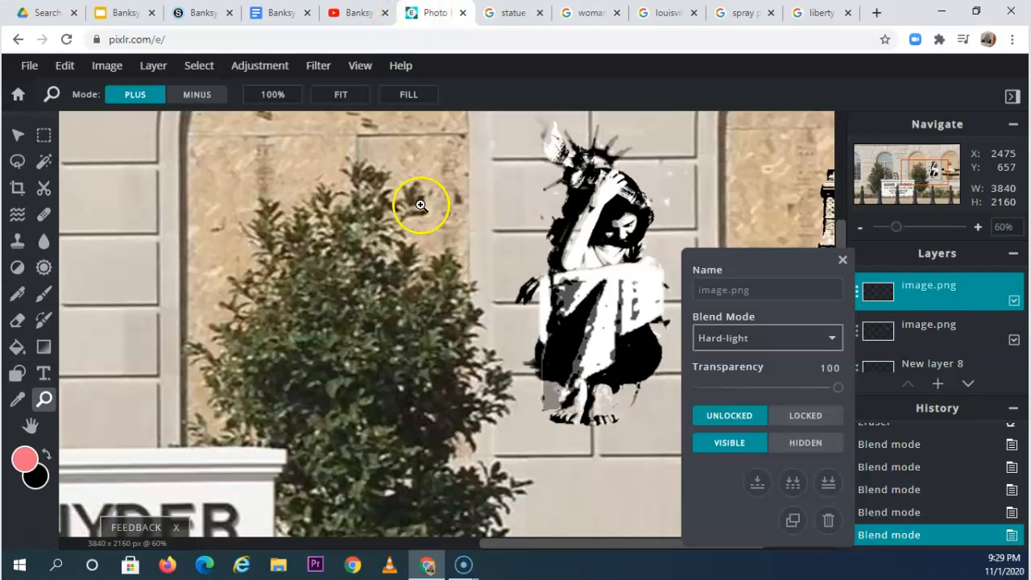
key("ctrl+v")
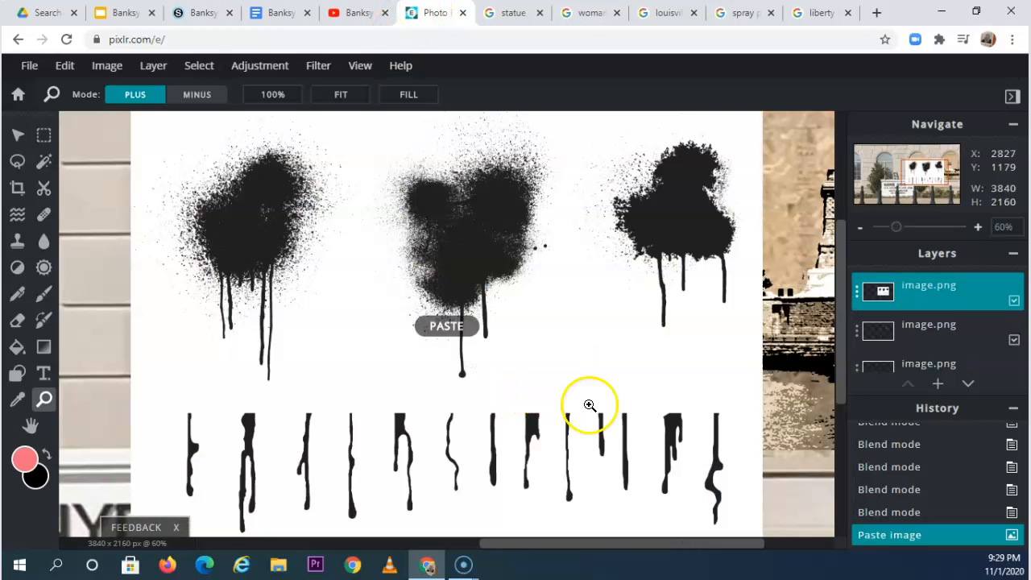
Step: Keep only the leftmost dripping splatter of the pasted image, using a rectangular selection about 484 by 586 px to clear the rest, and deselect
left_click(42, 135)
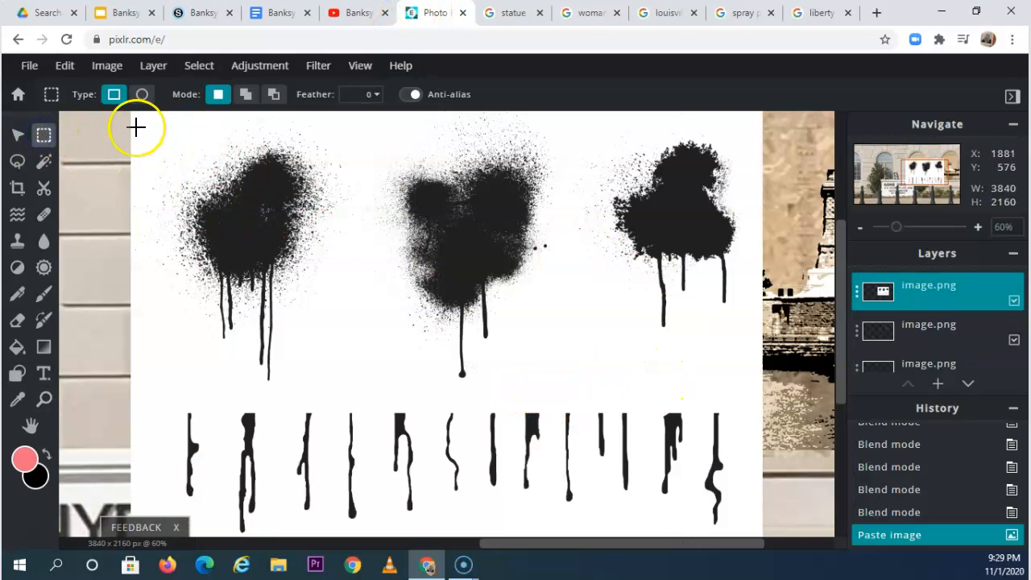
left_click_drag(145, 122, 364, 386)
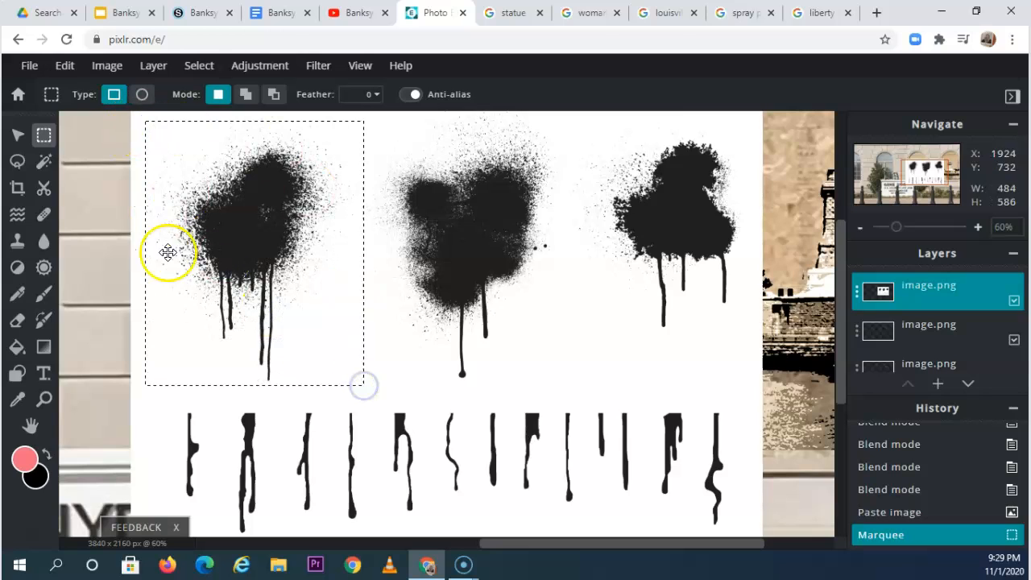
left_click(200, 66)
left_click(228, 157)
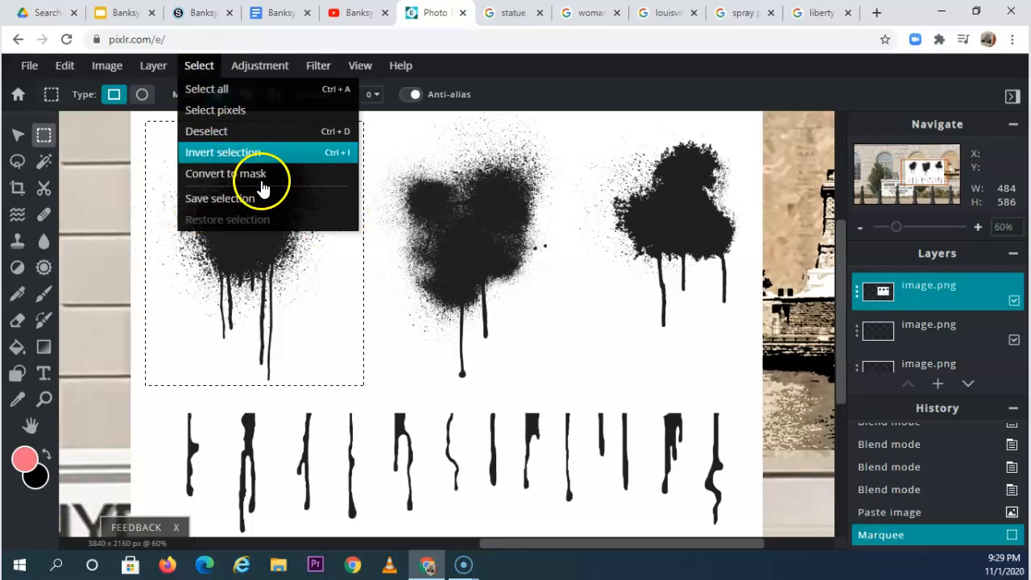
left_click(250, 151)
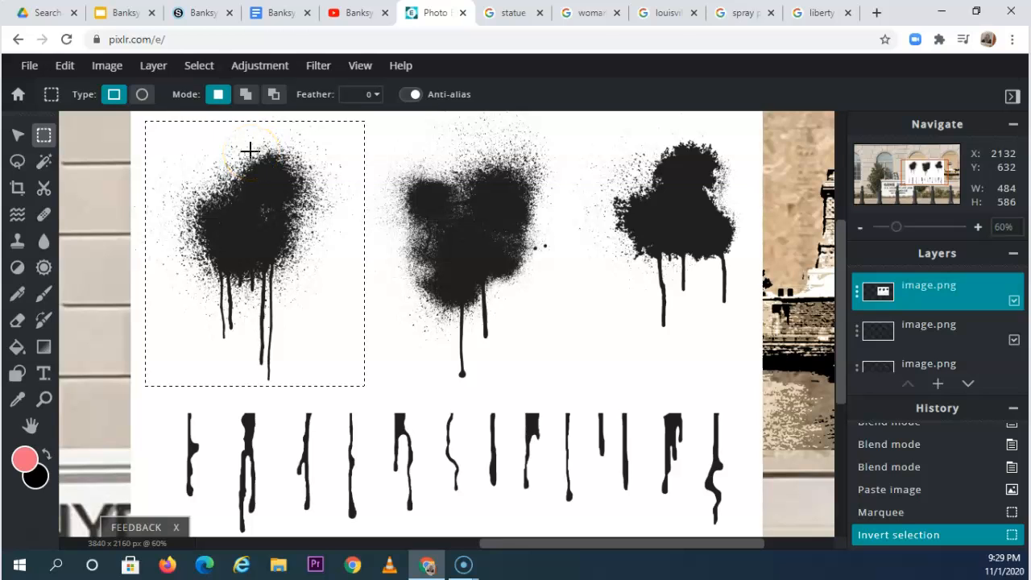
key("Delete")
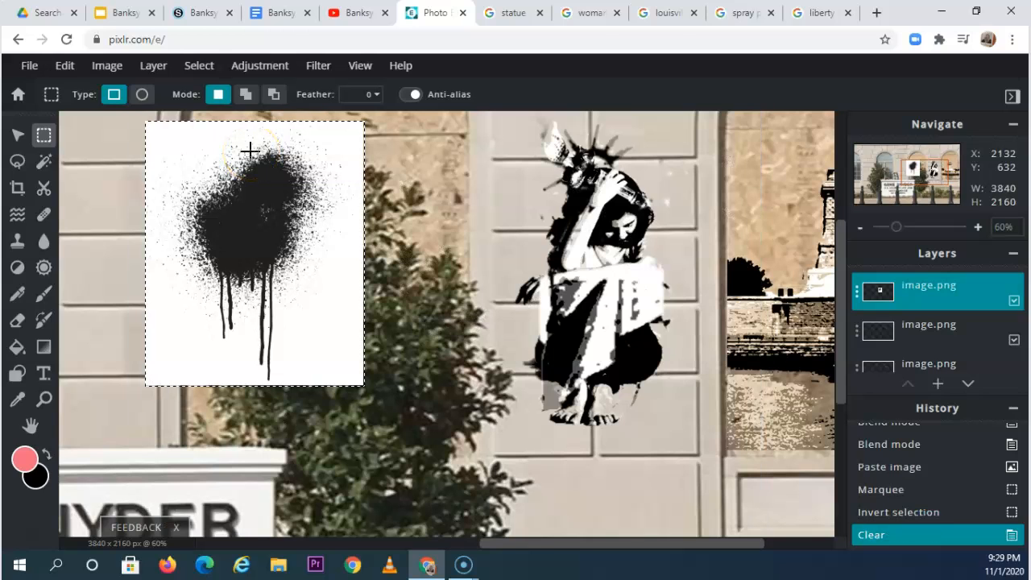
key("ctrl+d")
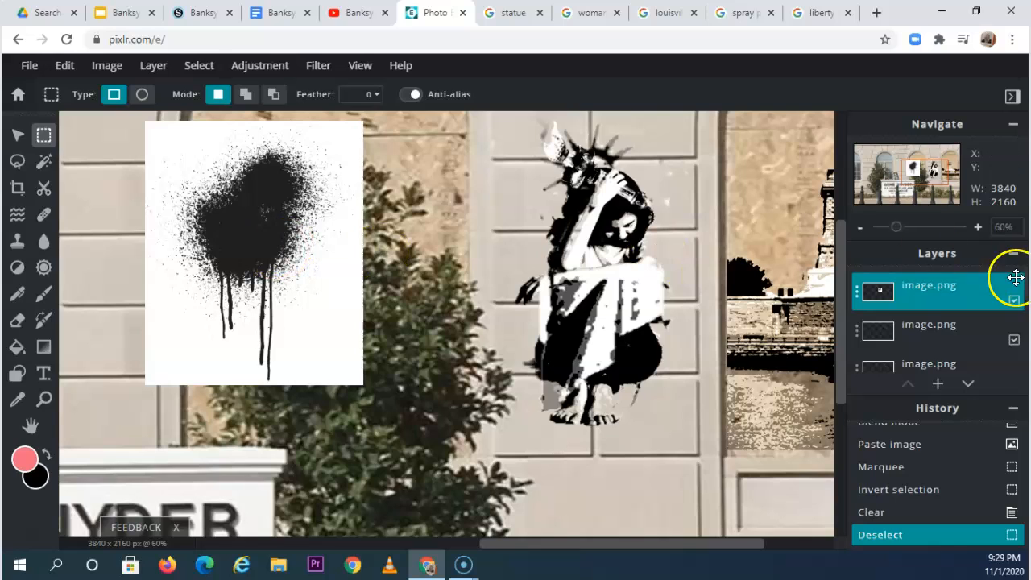
Step: Set the paint splatter's image.png layer to the Multiply blend mode after trying Hard-light
left_click(930, 286)
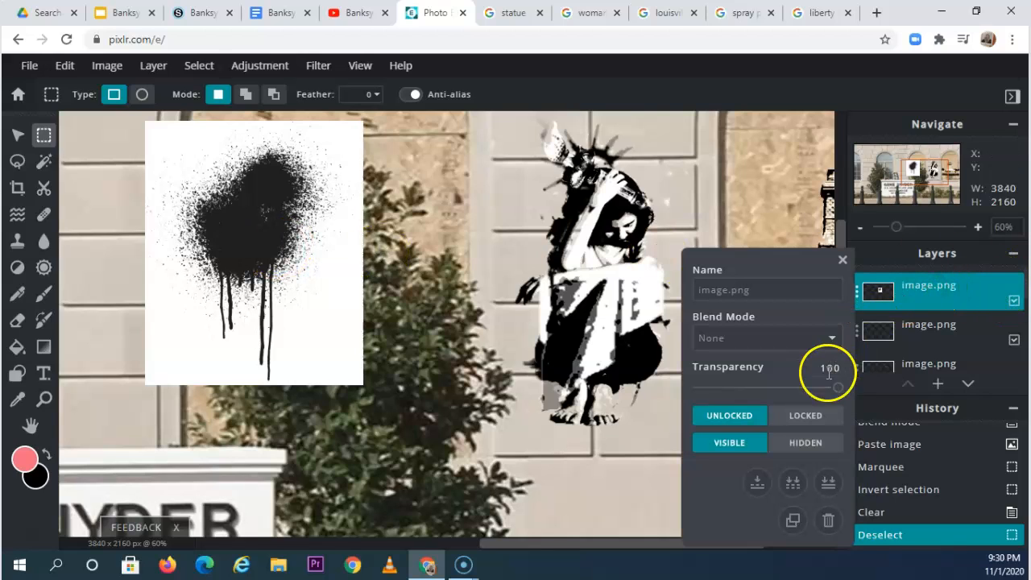
left_click(791, 340)
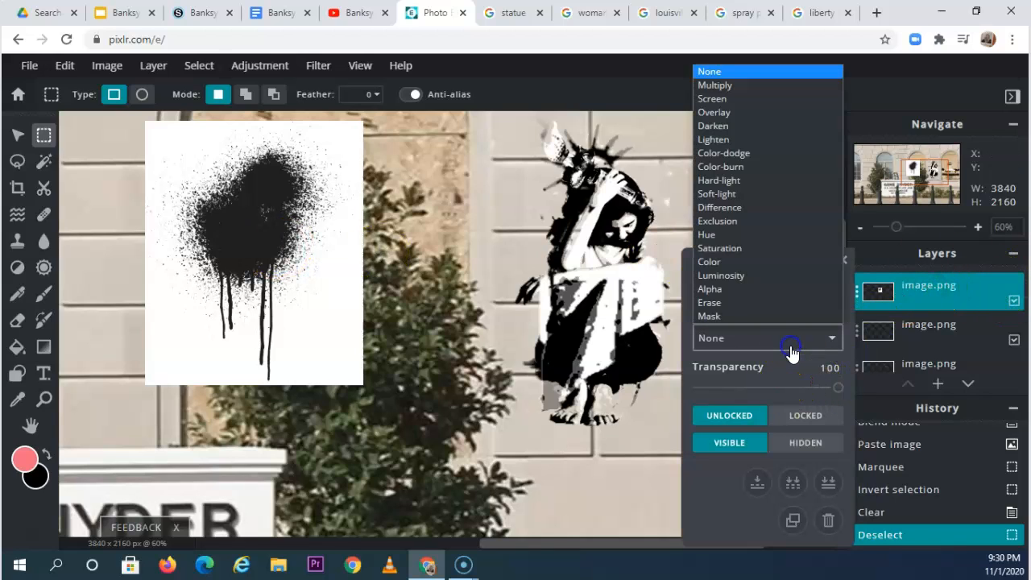
left_click(752, 182)
left_click(747, 338)
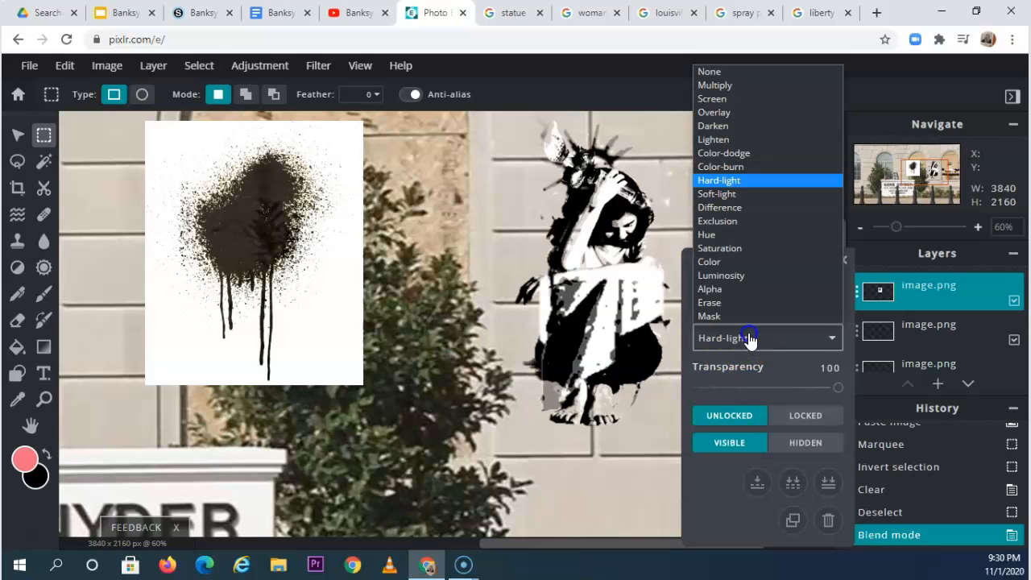
left_click(733, 87)
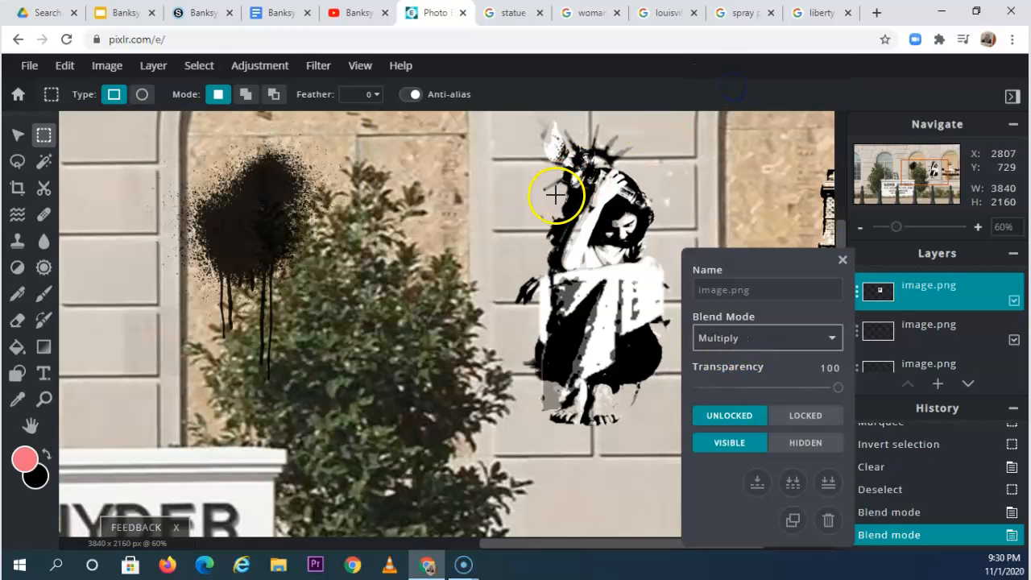
Step: Scale the paint splatter down to about 150 by 182 px and place it over the dark area at the woman's hip
left_click(13, 139)
left_click_drag(239, 221, 539, 375)
mouse_move(441, 271)
left_mouse_down()
mouse_move(600, 458)
mouse_move(630, 445)
mouse_move(645, 369)
mouse_move(674, 398)
mouse_move(648, 374)
left_mouse_up()
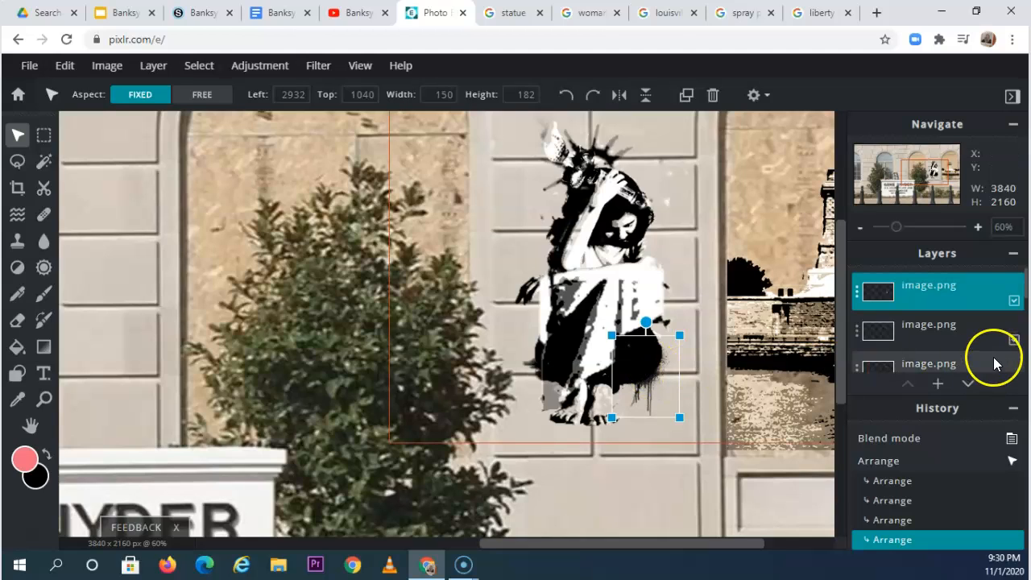
Step: Duplicate the splatter layer and place the copy over the dark bush beside the stenciled pedestal
left_click(970, 303)
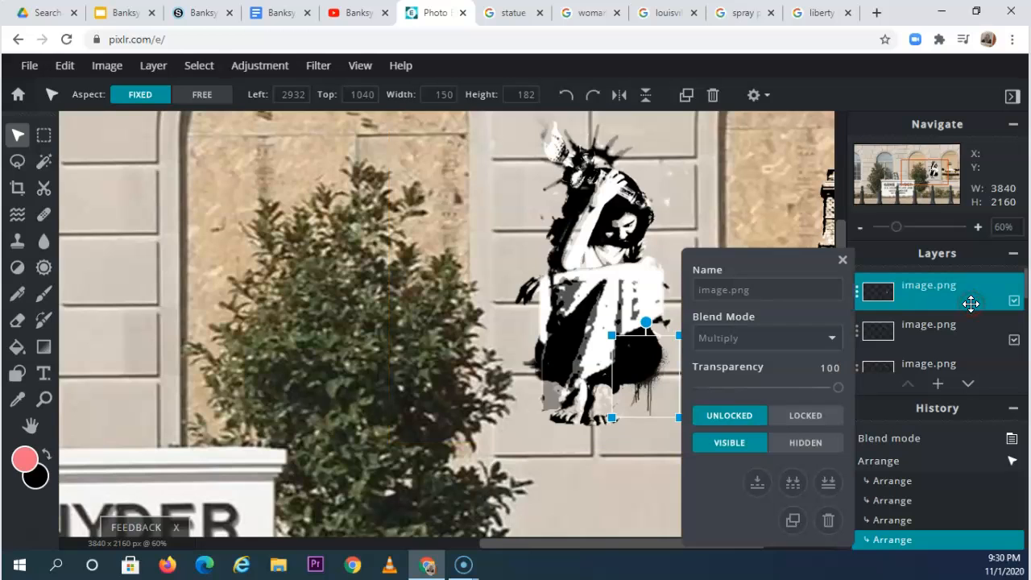
left_click(794, 521)
left_click_drag(628, 368, 718, 300)
Step: Duplicate the splatter copy again and place the new one over the dark patch beside the woman's knees, facing the tree
double_click(943, 295)
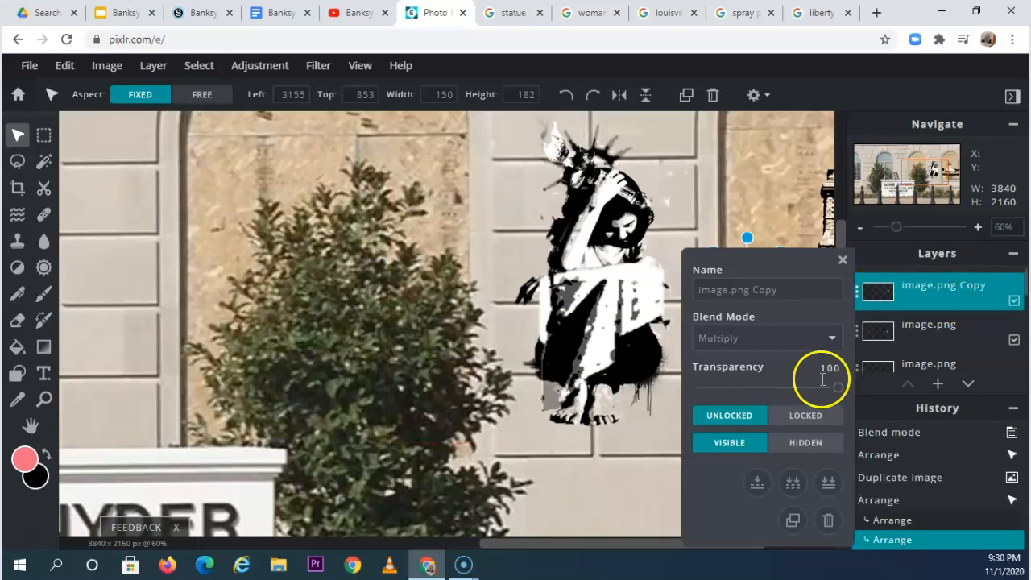
left_click(792, 520)
left_click_drag(778, 279, 515, 276)
mouse_move(540, 307)
left_mouse_down()
mouse_move(521, 300)
mouse_move(530, 303)
left_mouse_up()
Step: Try to erase part of the newest splatter copy beside the woman with the size 900 soft eraser
left_click(17, 319)
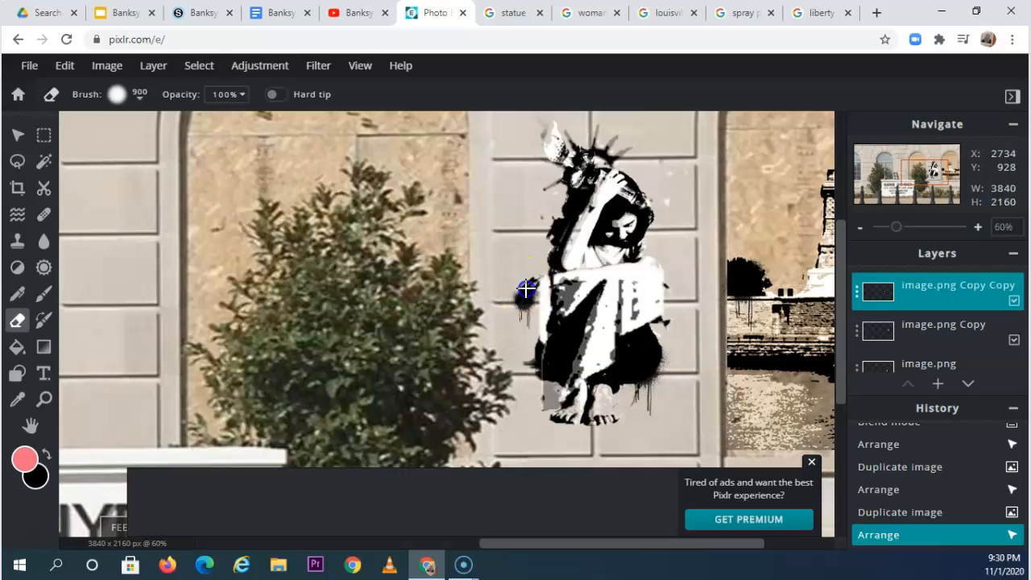
mouse_move(530, 292)
left_mouse_down()
mouse_move(584, 304)
mouse_move(679, 306)
left_mouse_up()
key("ctrl+z")
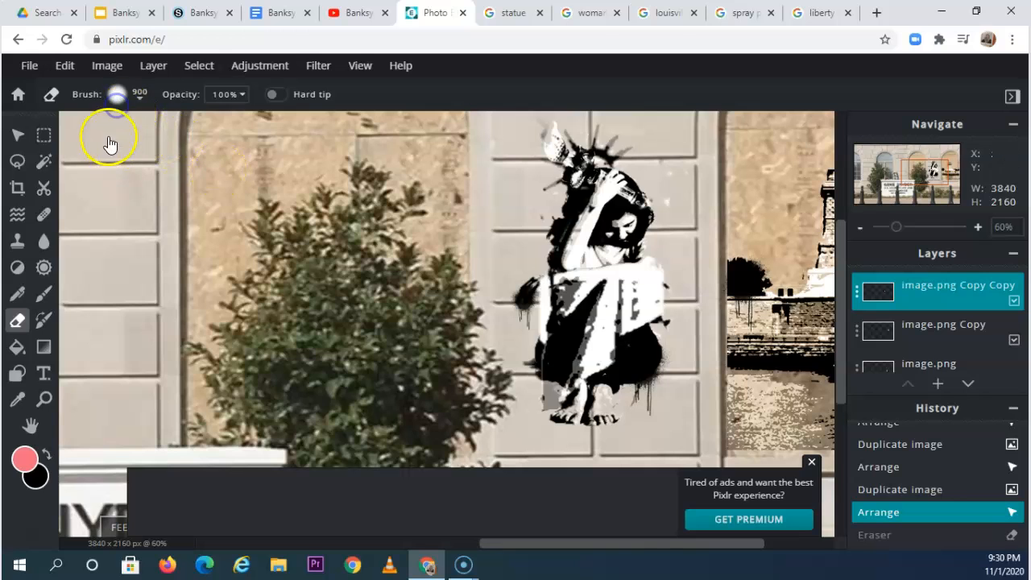
left_click(553, 54)
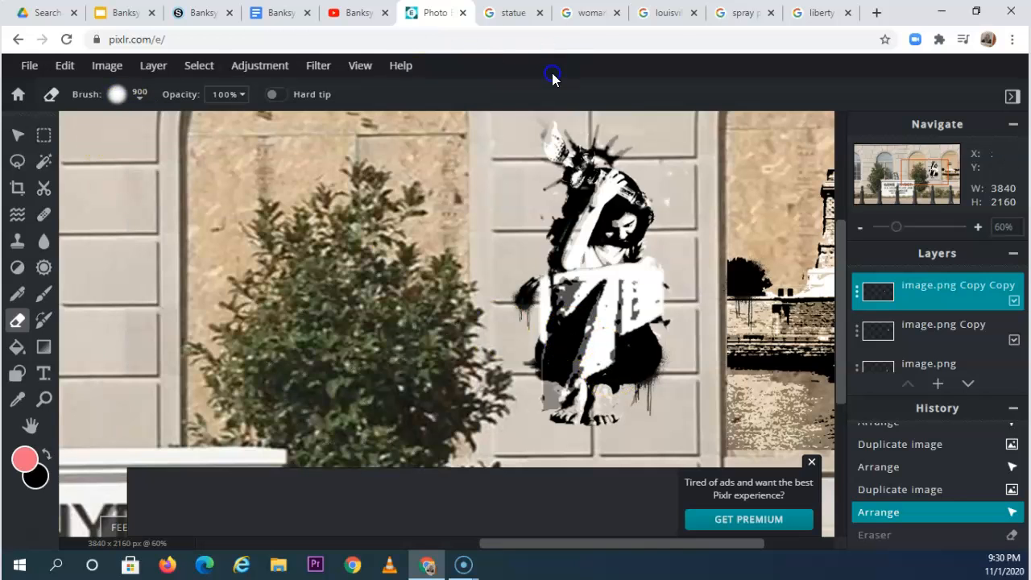
left_click(810, 463)
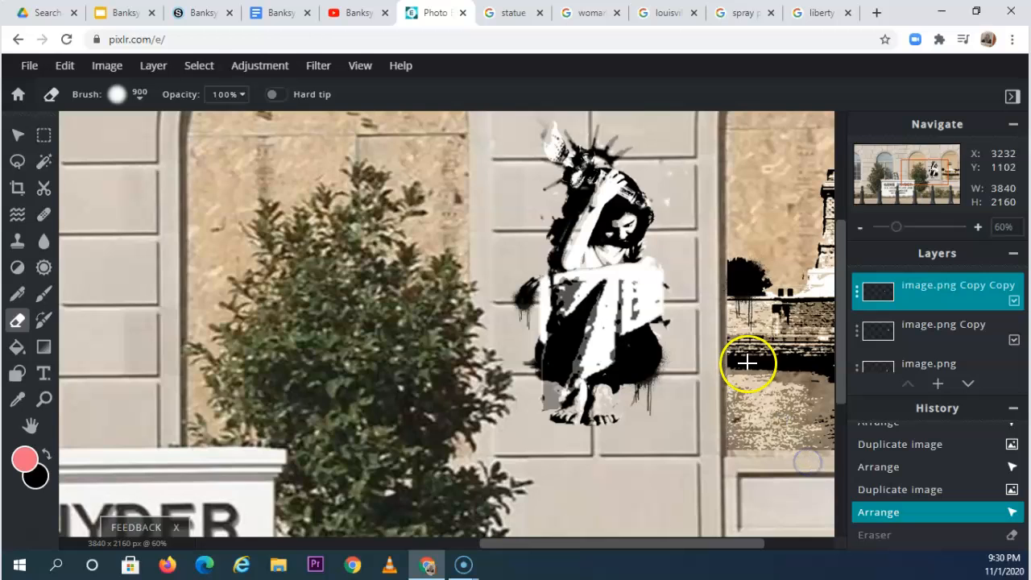
Step: Save the finished composite as a high-quality JPG named banksy and download it
scroll(741, 362, "down", 5)
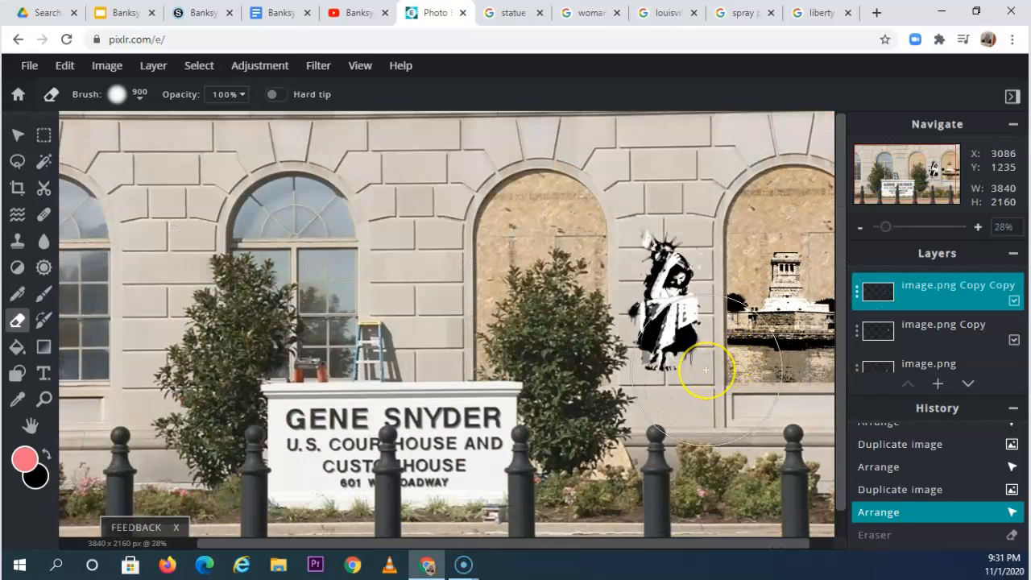
left_click(29, 65)
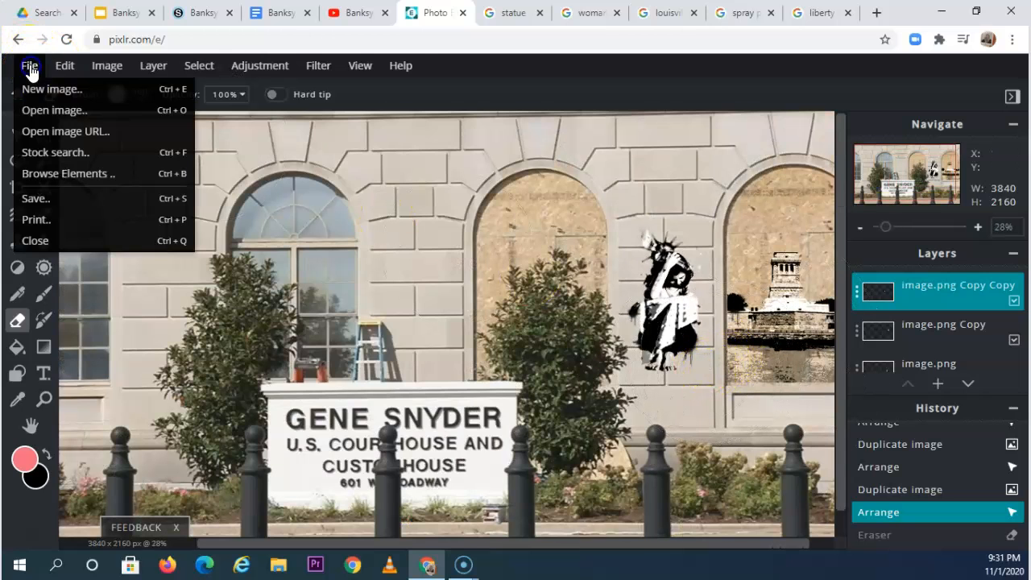
left_click(78, 199)
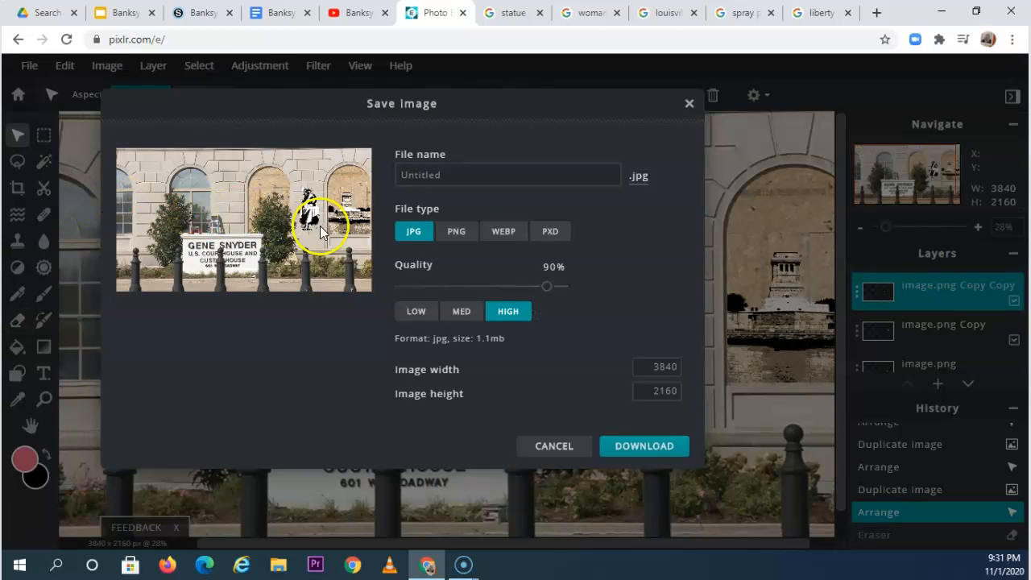
left_click_drag(451, 173, 294, 179)
type("banksy")
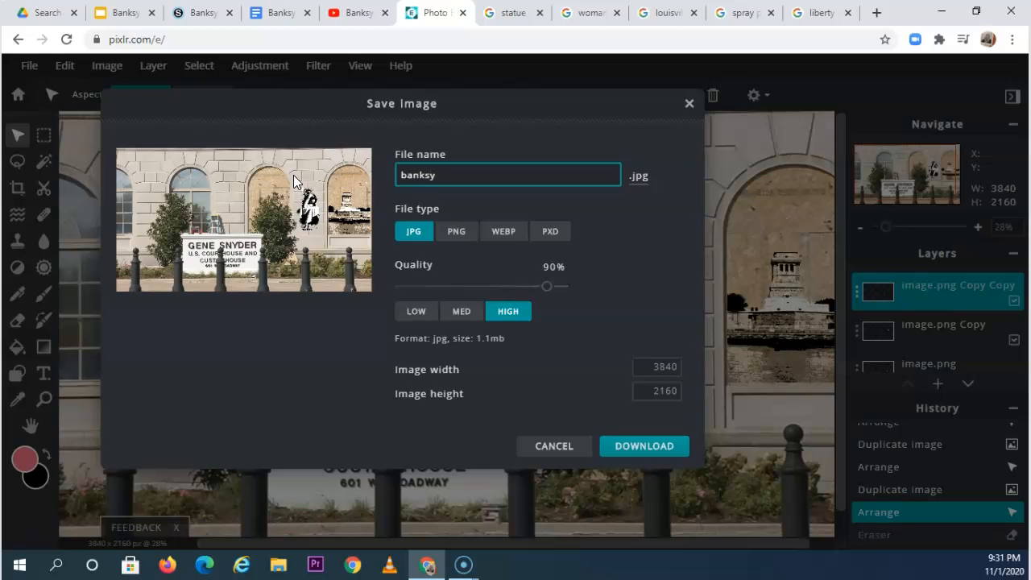
left_click(401, 378)
left_click(664, 448)
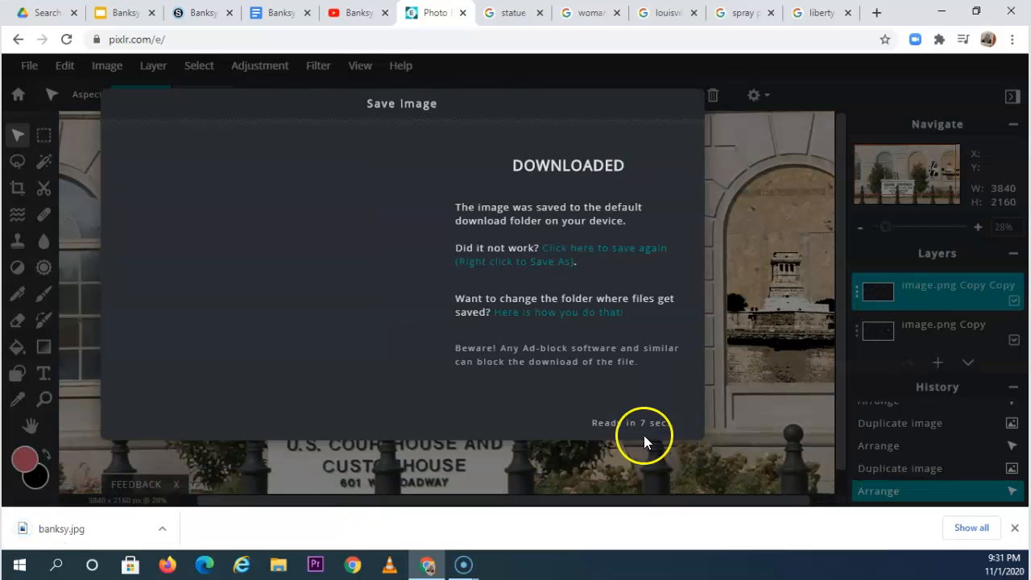